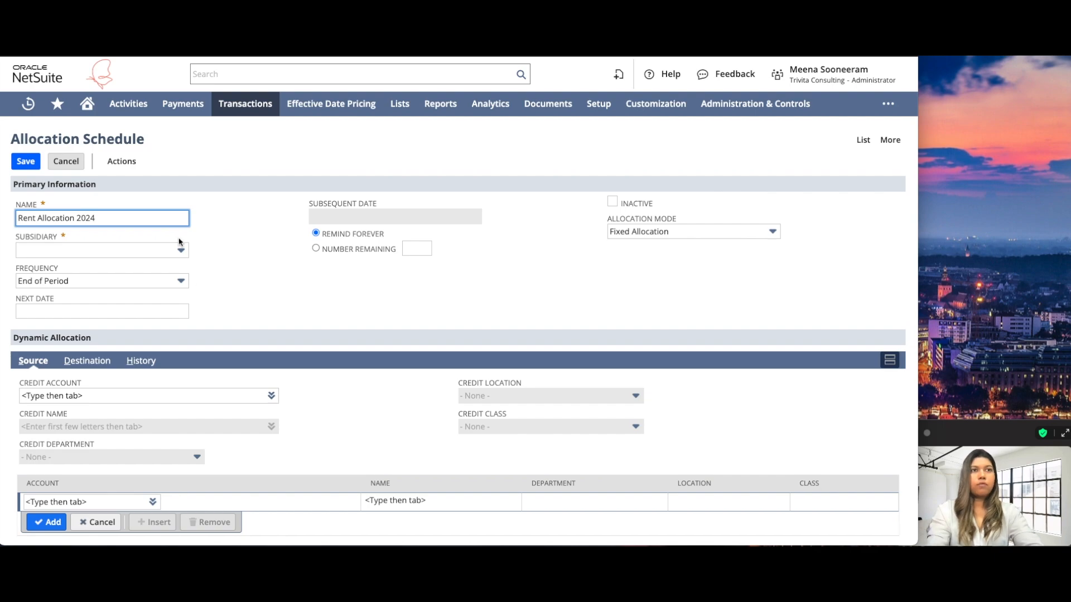
Set the allocation schedule's subsidiary to United States and next date to 8/31/2024, keeping End of Period frequency and Fixed Allocation mode.
{"action": "left_click", "coordinate": [98, 251]}
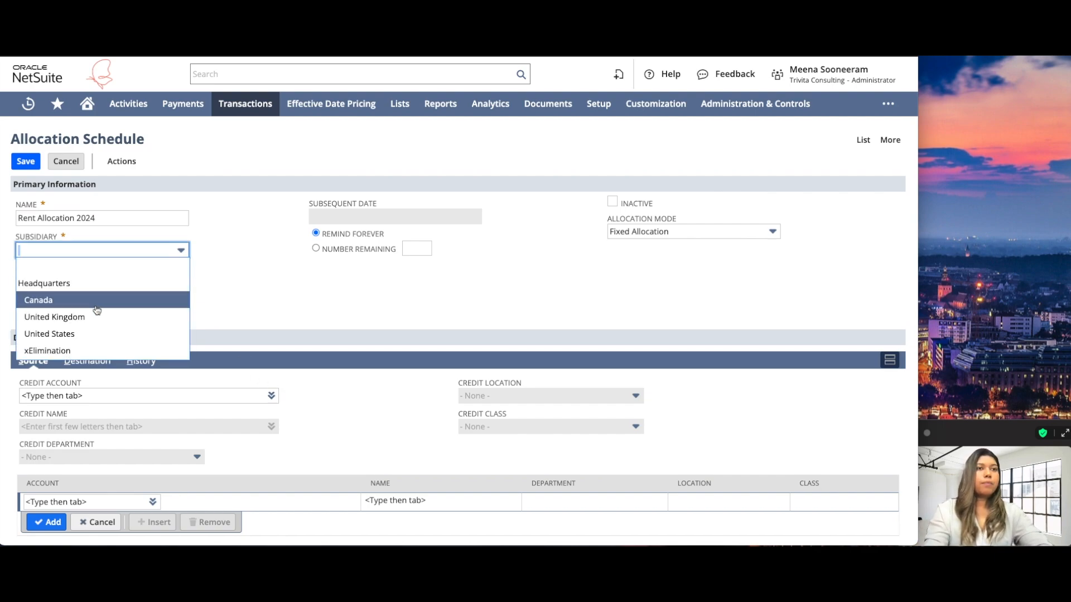
{"action": "left_click", "coordinate": [88, 333]}
{"action": "left_click", "coordinate": [90, 281]}
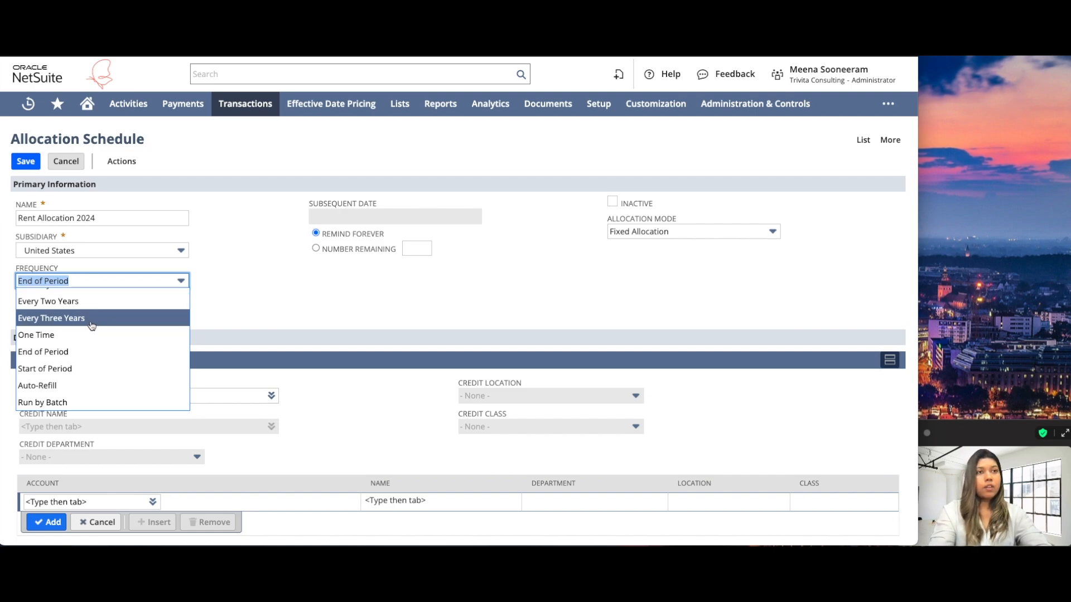
{"action": "left_click", "coordinate": [265, 307]}
{"action": "left_click", "coordinate": [151, 311]}
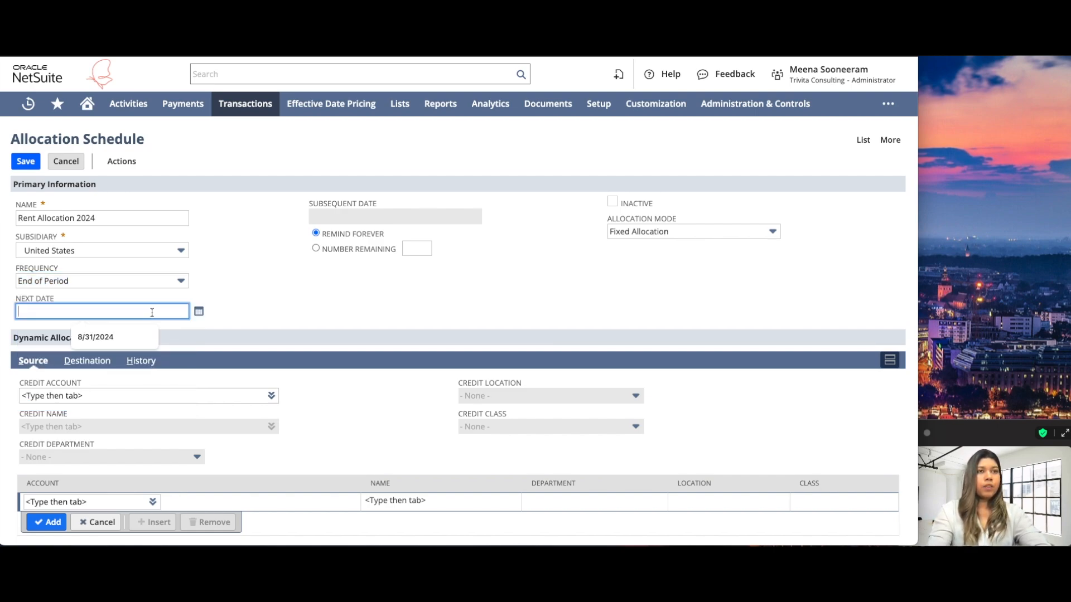
{"action": "left_click", "coordinate": [199, 311]}
{"action": "left_click", "coordinate": [195, 412]}
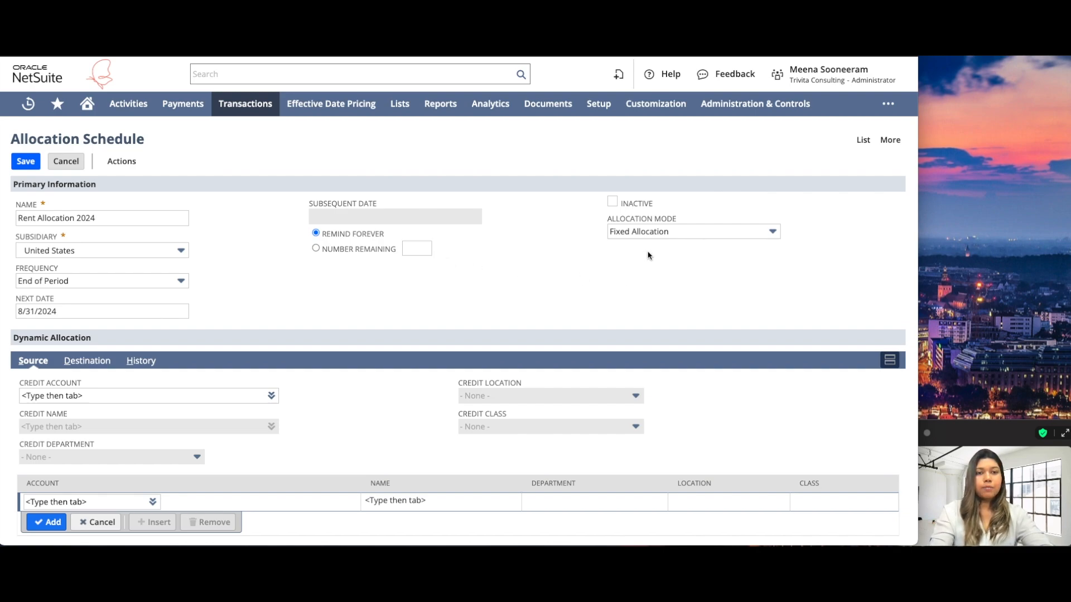
{"action": "left_click", "coordinate": [651, 234]}
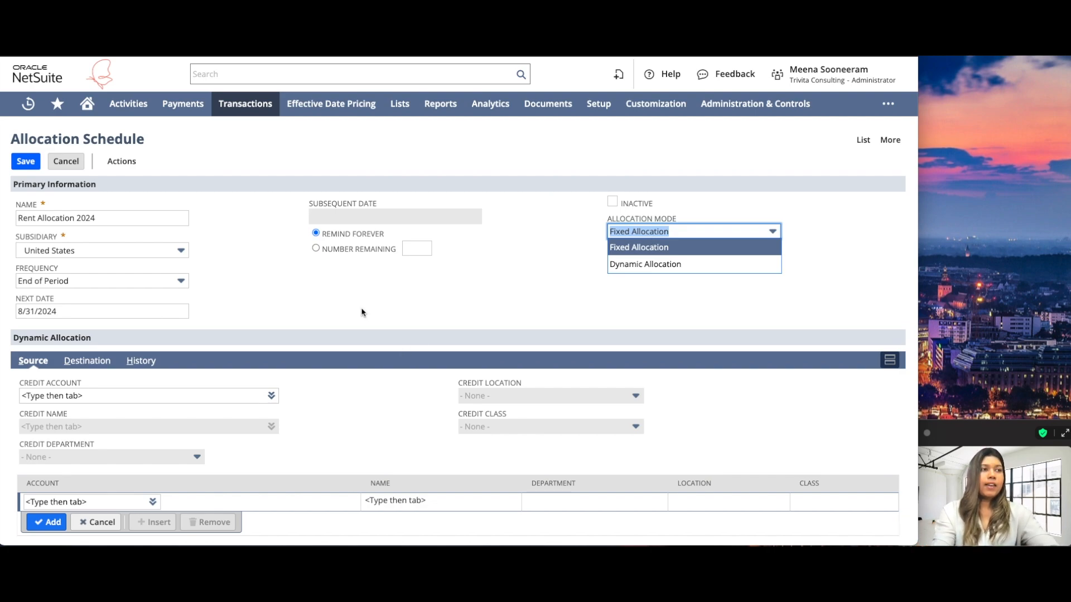
Set the source line's account to 6610 Rent Expense and its name to - Any -.
{"action": "scroll", "coordinate": [363, 310], "scroll_direction": "down", "scroll_amount": 2}
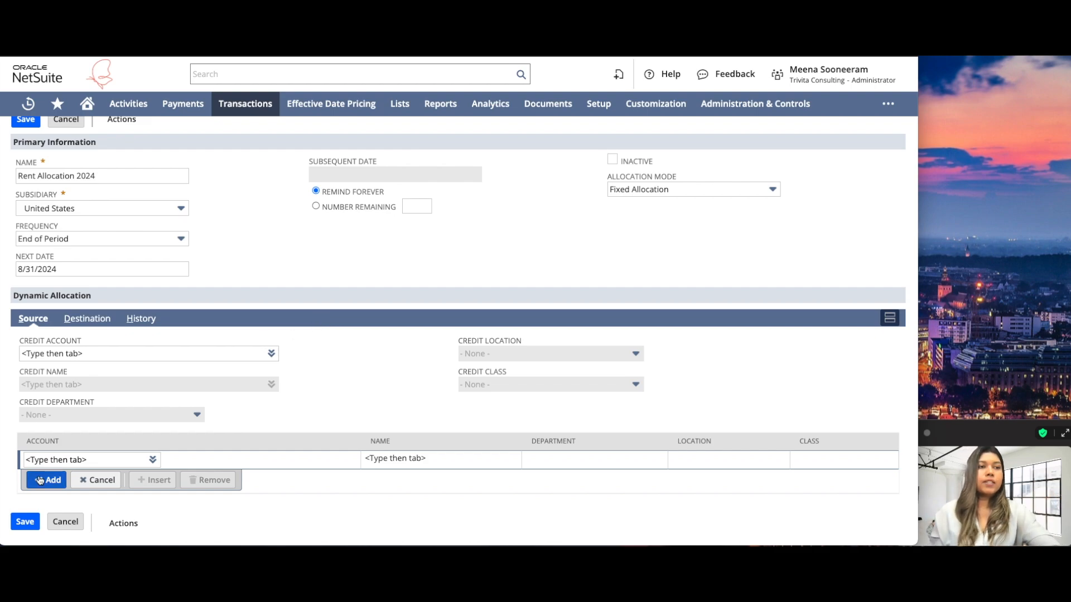
{"action": "left_click", "coordinate": [68, 458]}
{"action": "type", "text": "%rent expe"}
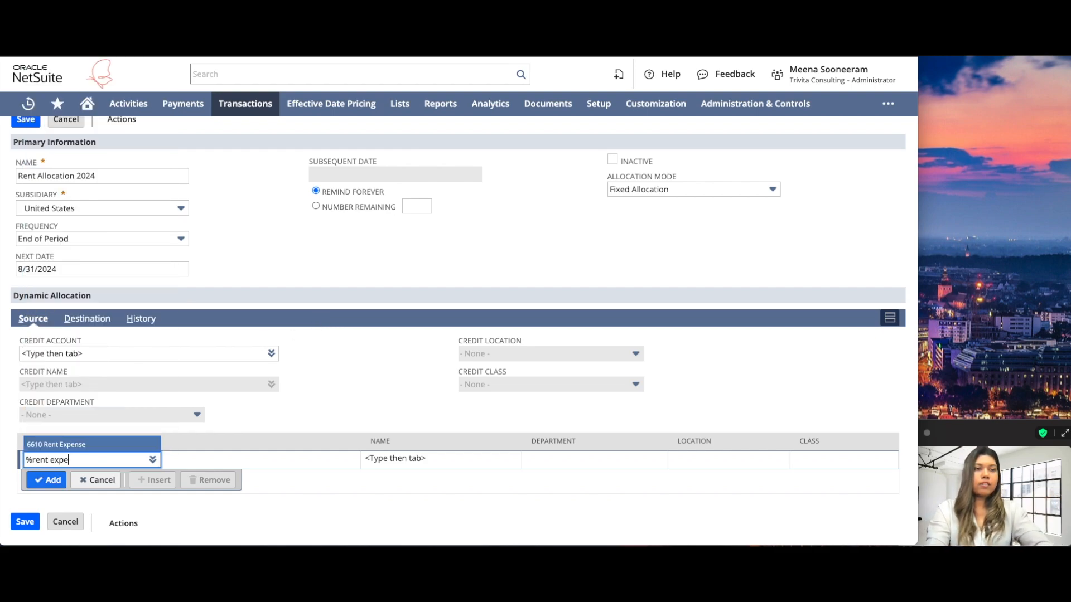
{"action": "key", "text": "Tab"}
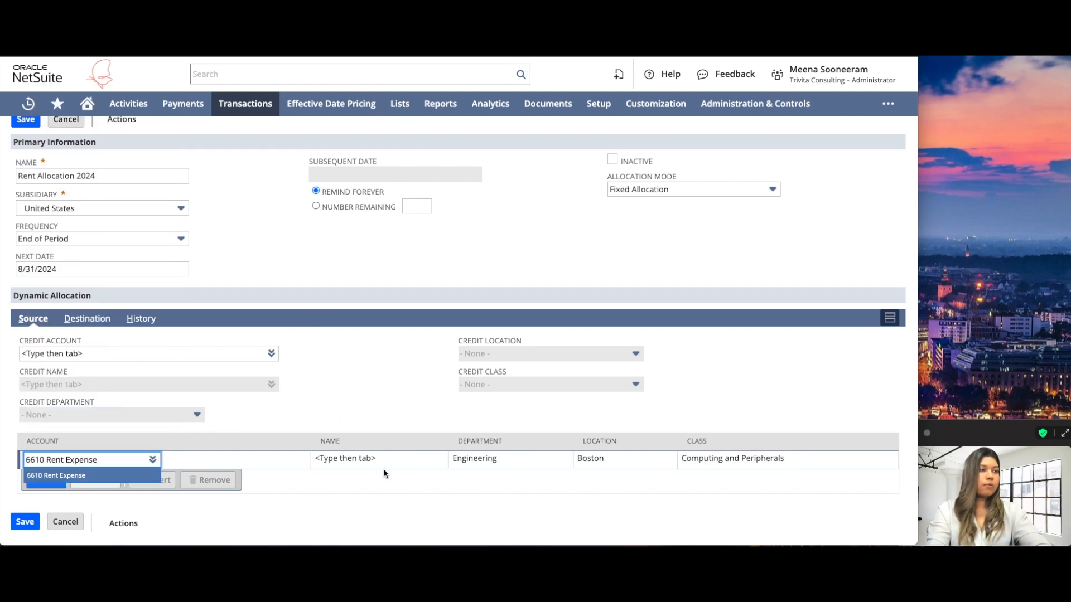
{"action": "left_click", "coordinate": [330, 464]}
{"action": "left_click", "coordinate": [306, 463]}
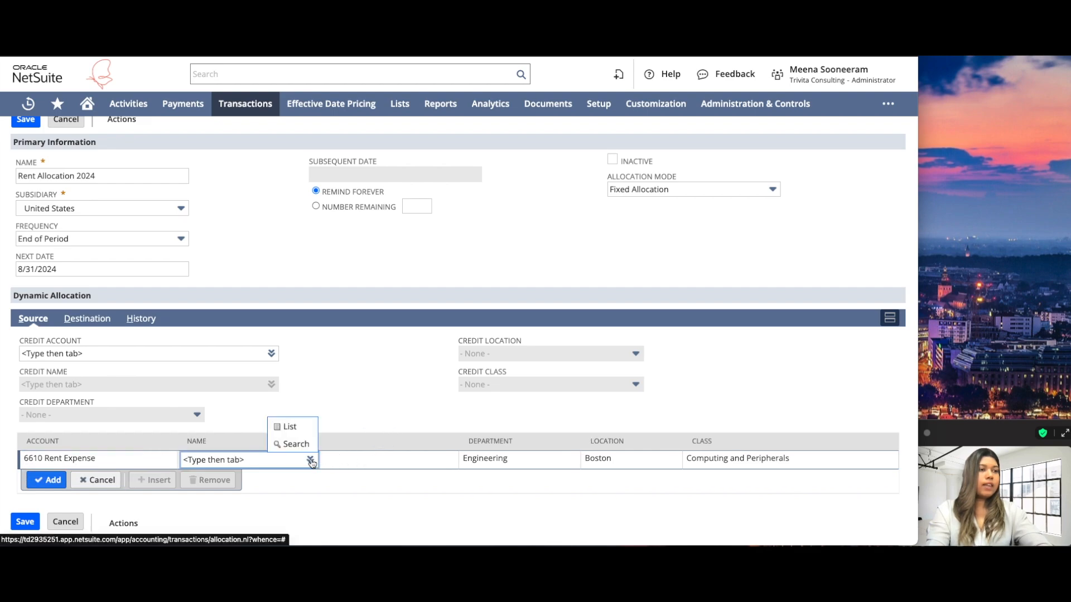
{"action": "left_click", "coordinate": [286, 424]}
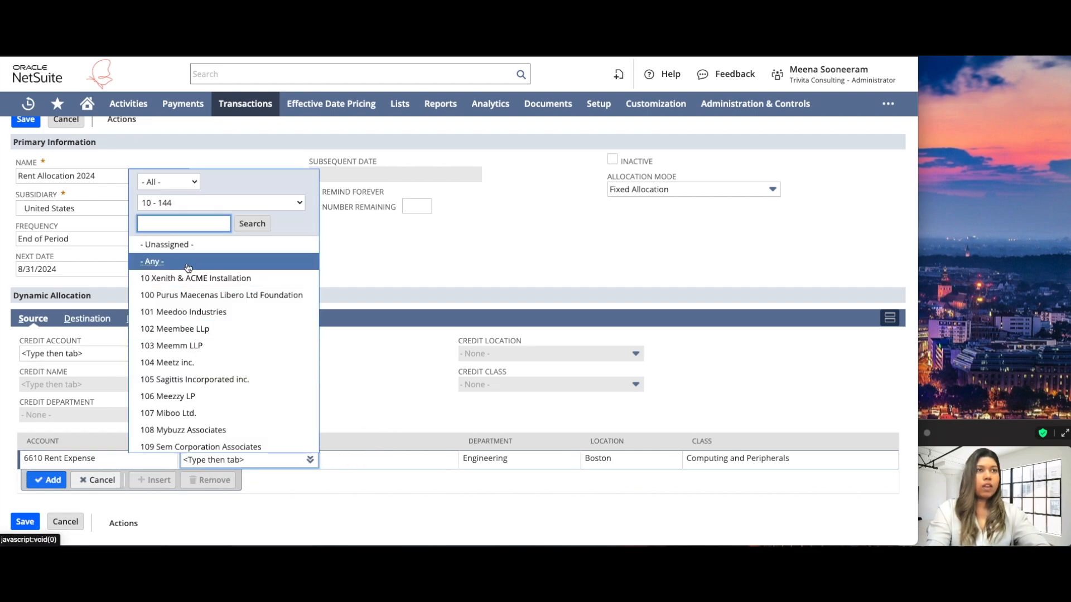
{"action": "left_click", "coordinate": [161, 263]}
Set the source line's department and class to - Unassigned -, and add the line.
{"action": "left_click", "coordinate": [369, 465]}
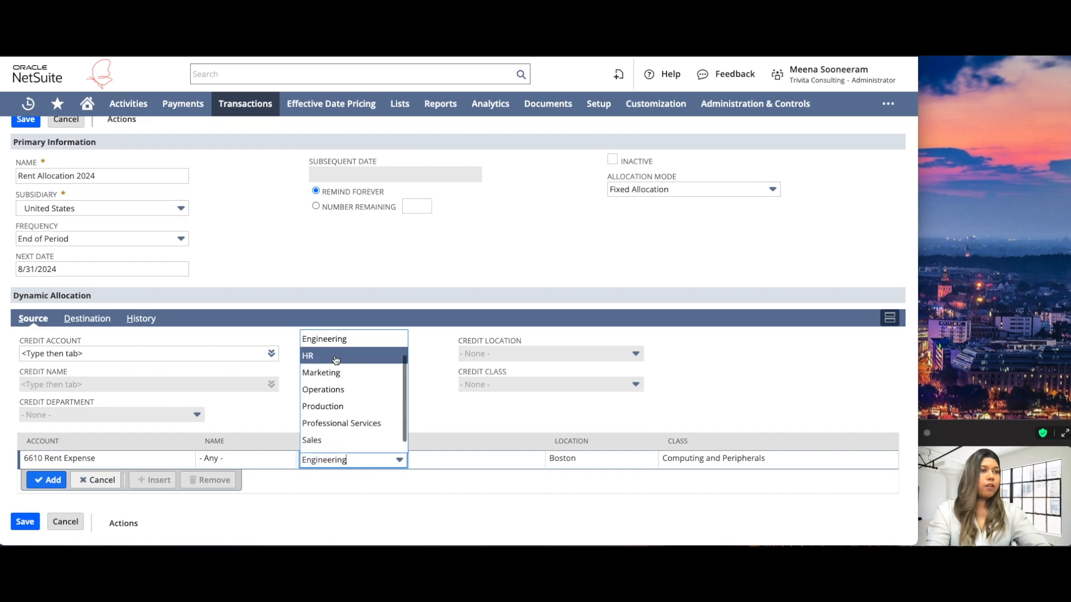
{"action": "scroll", "coordinate": [335, 354], "scroll_direction": "up", "scroll_amount": 1}
{"action": "left_click", "coordinate": [328, 343]}
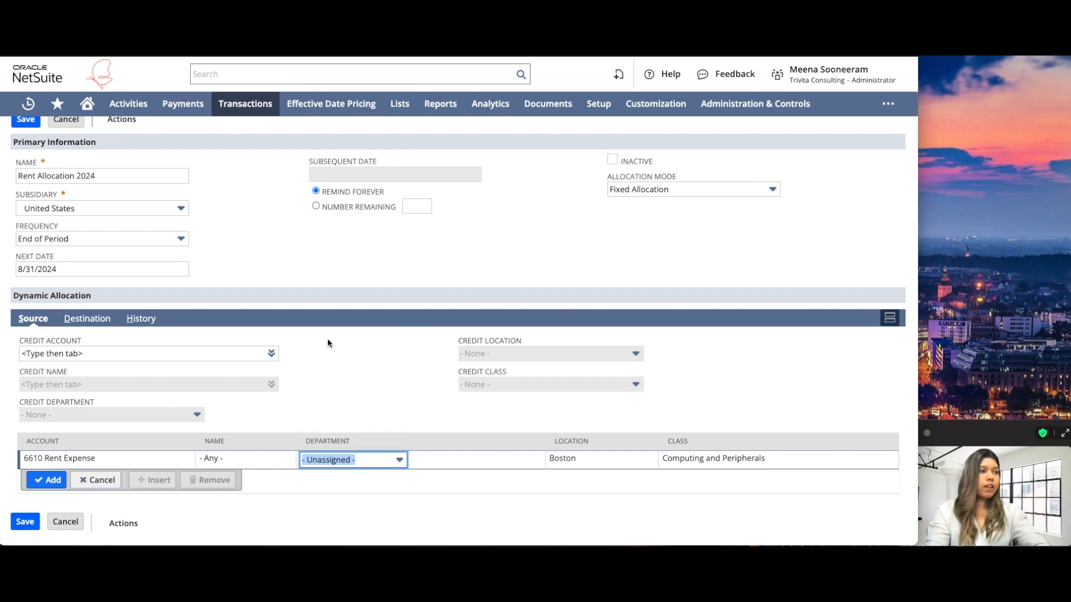
{"action": "left_click", "coordinate": [722, 461]}
{"action": "left_click", "coordinate": [683, 461]}
{"action": "scroll", "coordinate": [658, 412], "scroll_direction": "up", "scroll_amount": 2}
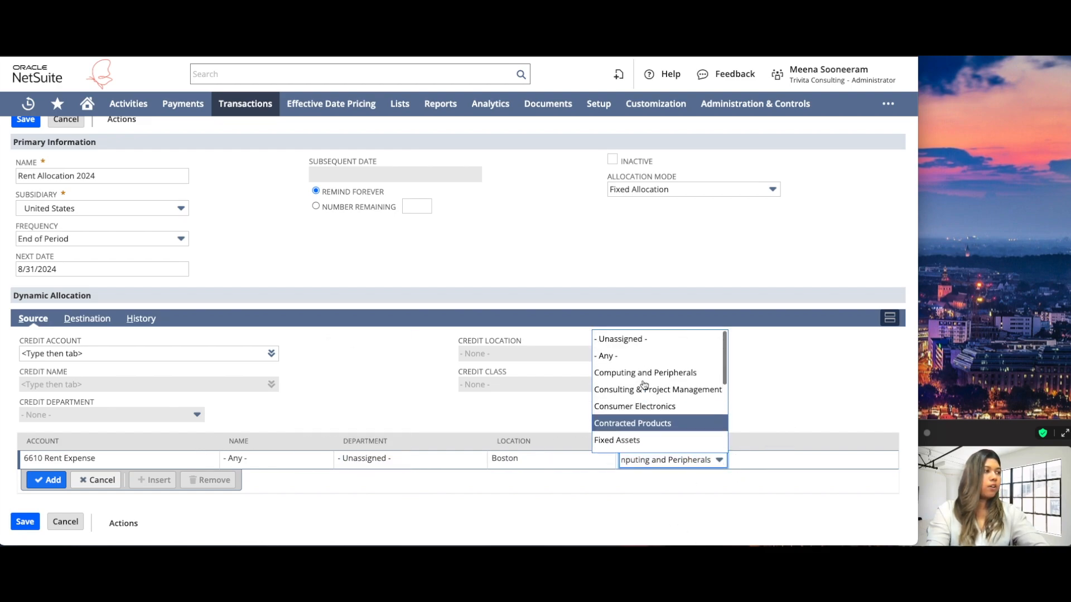
{"action": "left_click", "coordinate": [631, 338]}
{"action": "left_click", "coordinate": [55, 483]}
Add a destination line for account 6610 Rent Expense with the Professional Services department.
{"action": "left_click", "coordinate": [87, 318]}
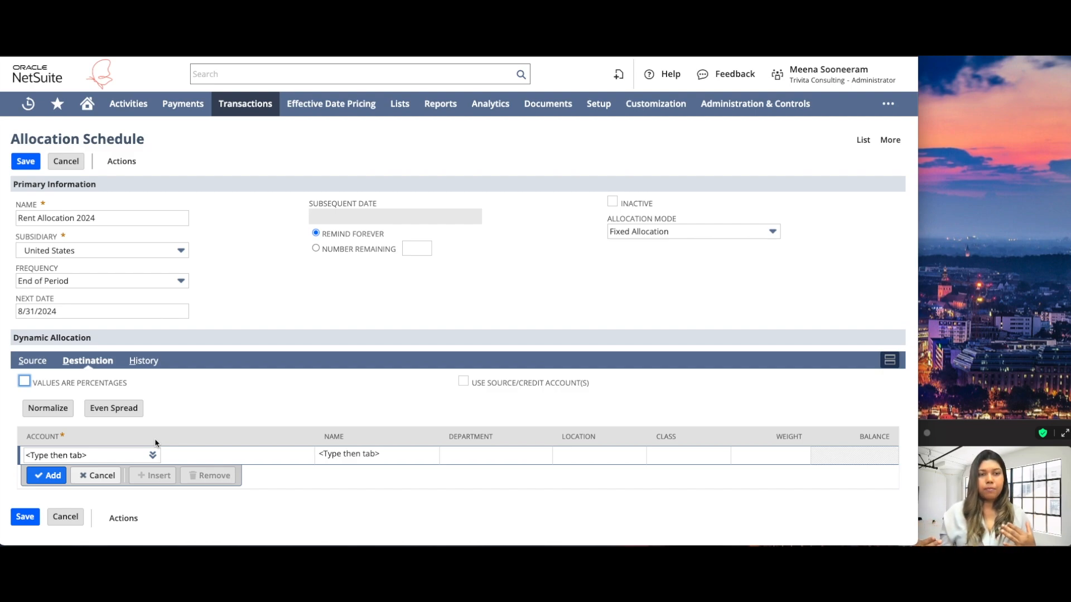
{"action": "left_click", "coordinate": [111, 453]}
{"action": "type", "text": "%rent ex"}
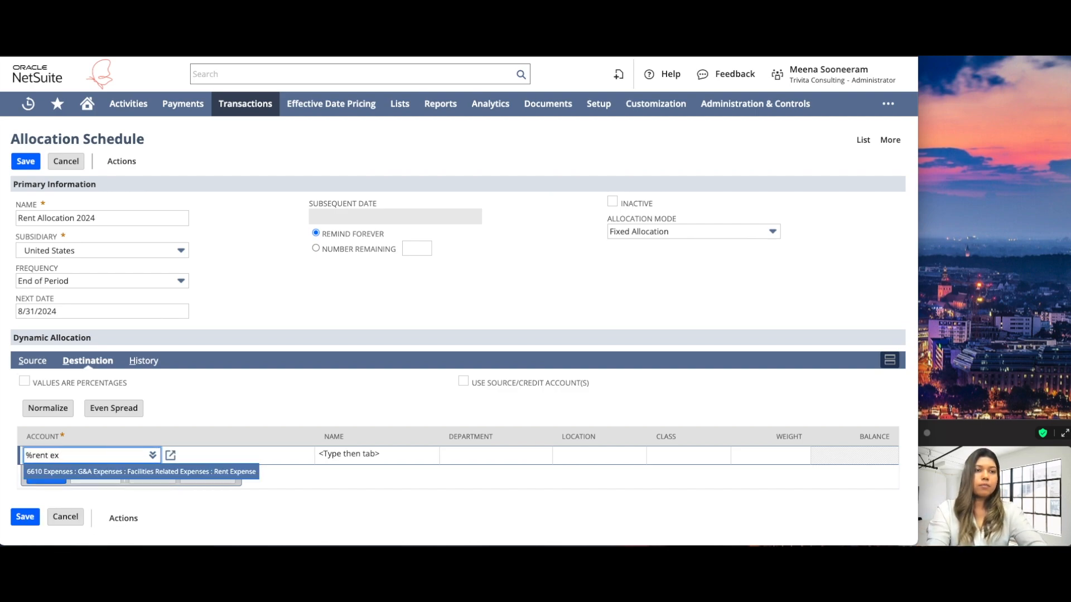
{"action": "key", "text": "Tab"}
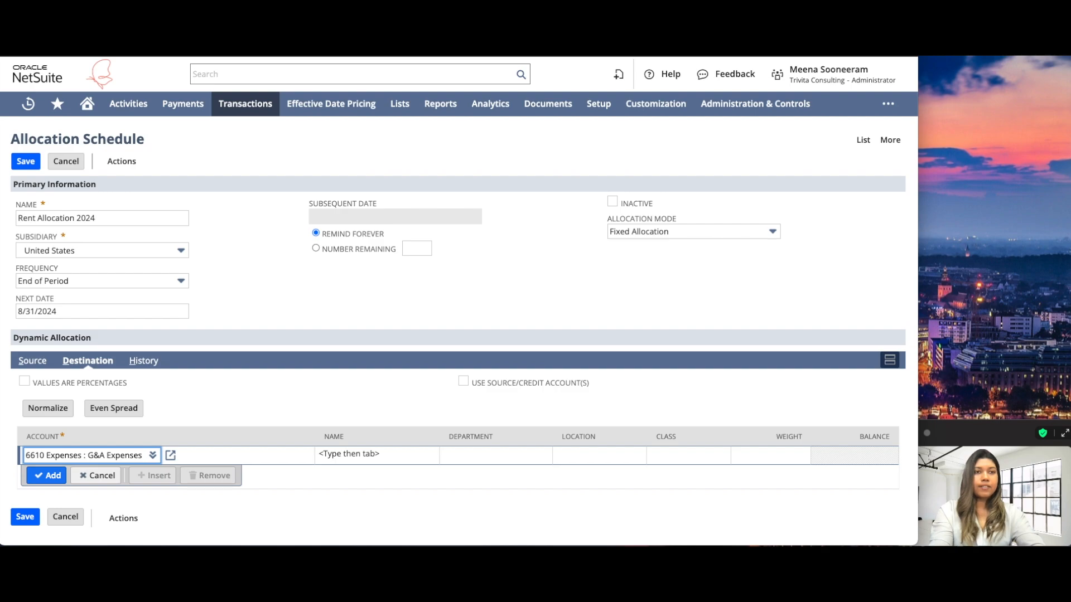
{"action": "left_click", "coordinate": [498, 460]}
{"action": "left_click", "coordinate": [535, 455]}
{"action": "scroll", "coordinate": [537, 436], "scroll_direction": "down", "scroll_amount": 1}
{"action": "left_click", "coordinate": [543, 407]}
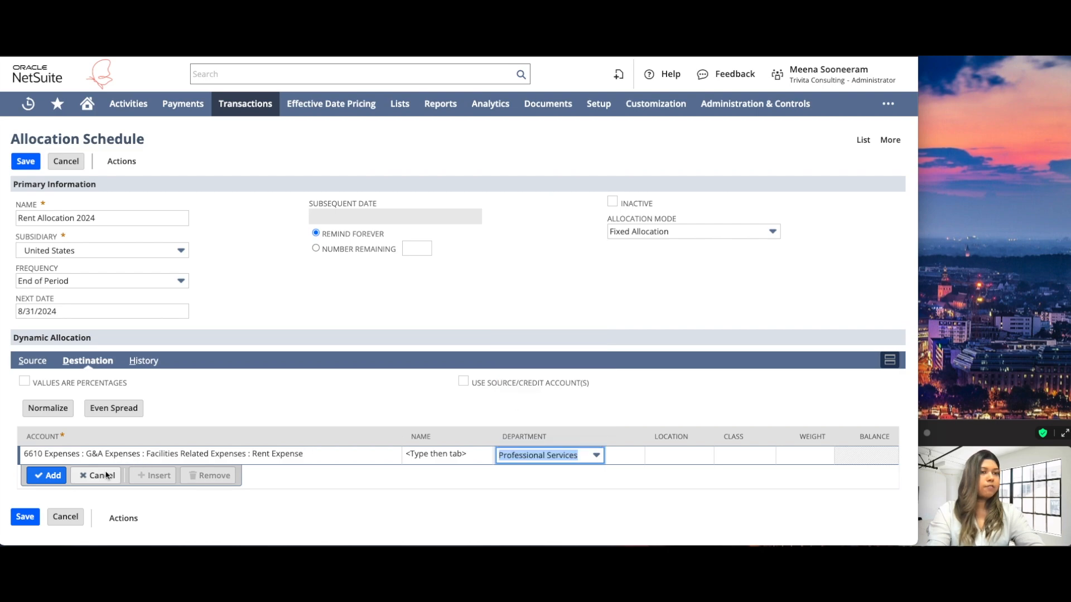
{"action": "left_click", "coordinate": [49, 475]}
Add a second destination line for 6610 Rent Expense with the HR department.
{"action": "type", "text": "%"}
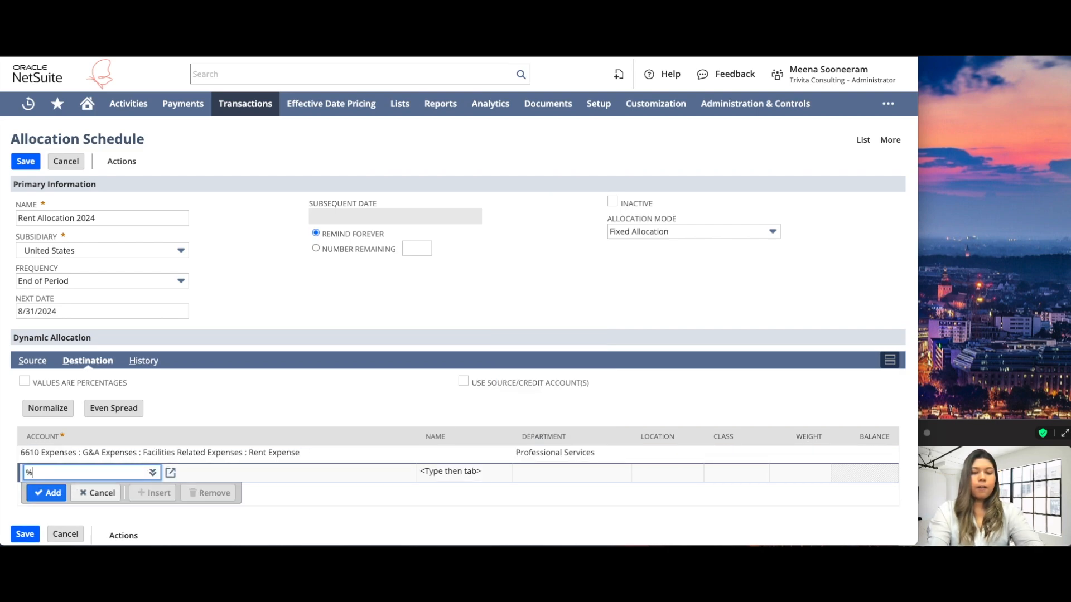
{"action": "type", "text": "rent ex"}
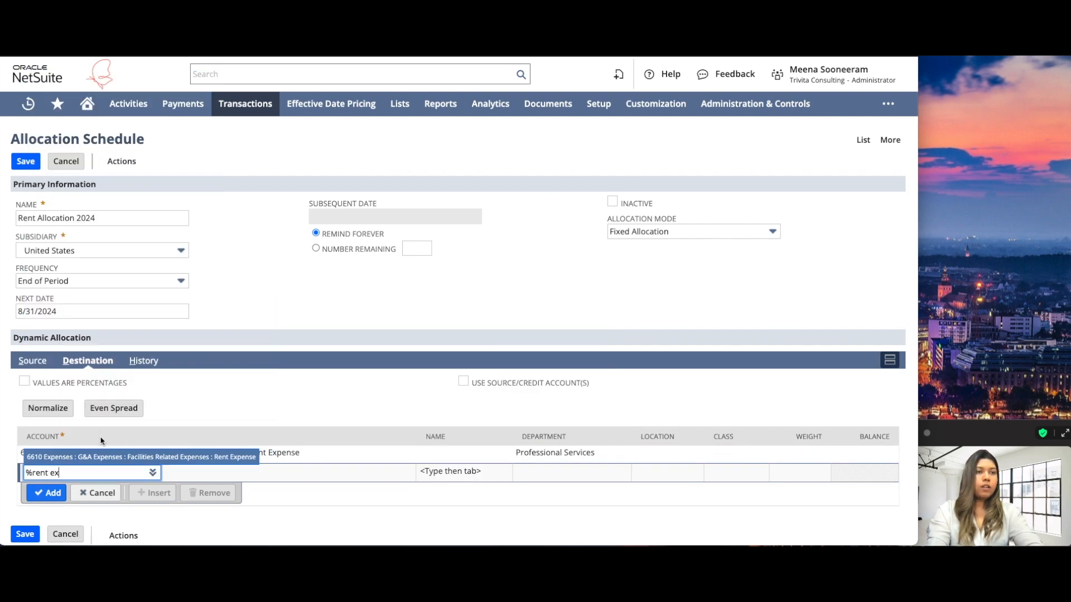
{"action": "left_click", "coordinate": [239, 455]}
{"action": "left_click", "coordinate": [520, 479]}
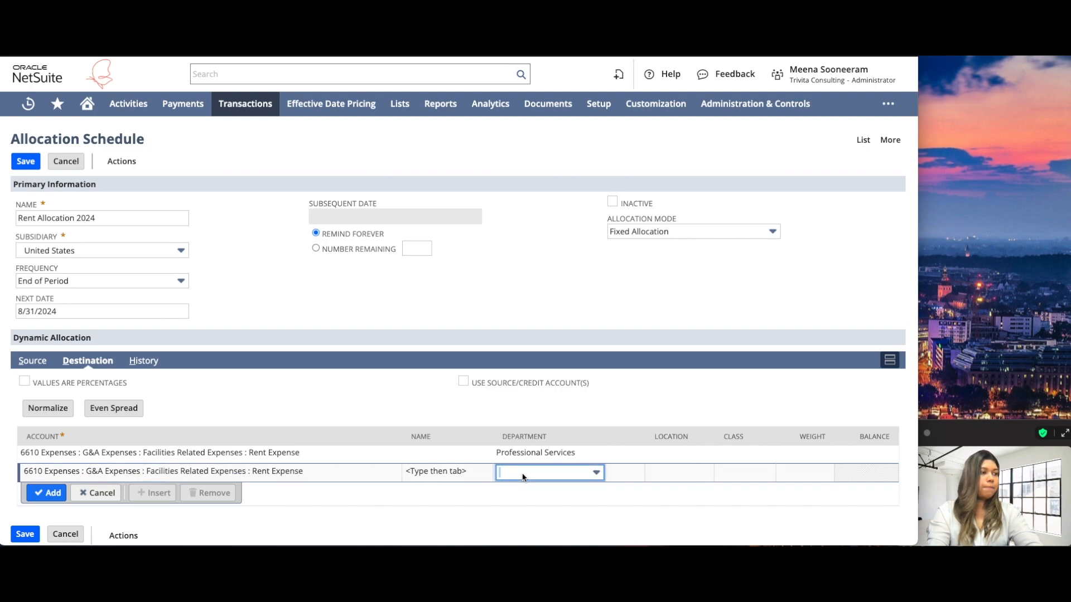
{"action": "left_click", "coordinate": [519, 479]}
{"action": "left_click", "coordinate": [513, 401]}
{"action": "left_click", "coordinate": [49, 493]}
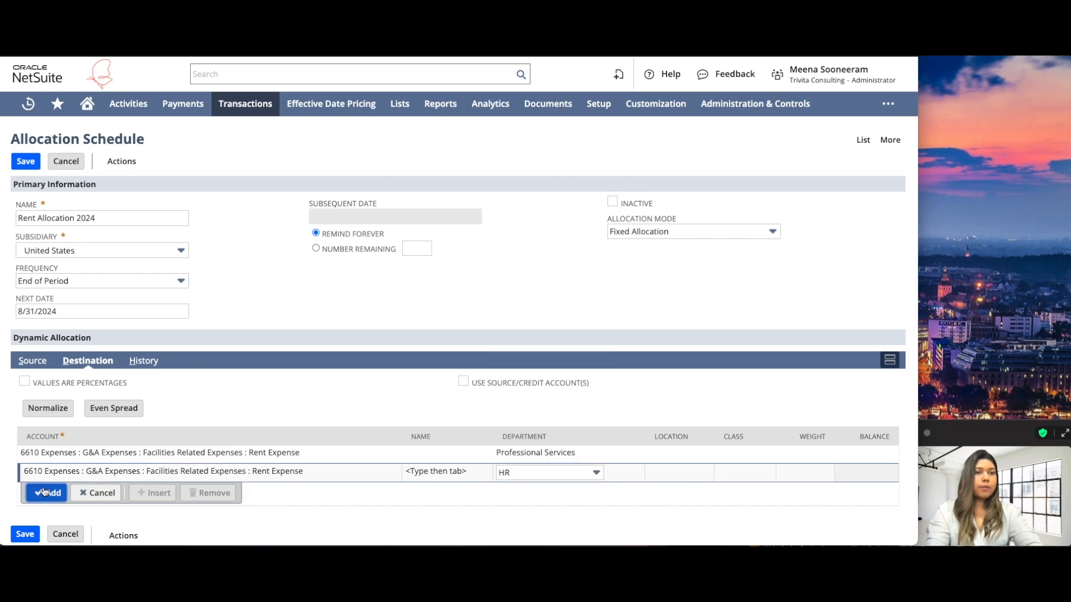
Add a third destination line for 6610 Rent Expense with the Marketing department.
{"action": "type", "text": "%rent ex"}
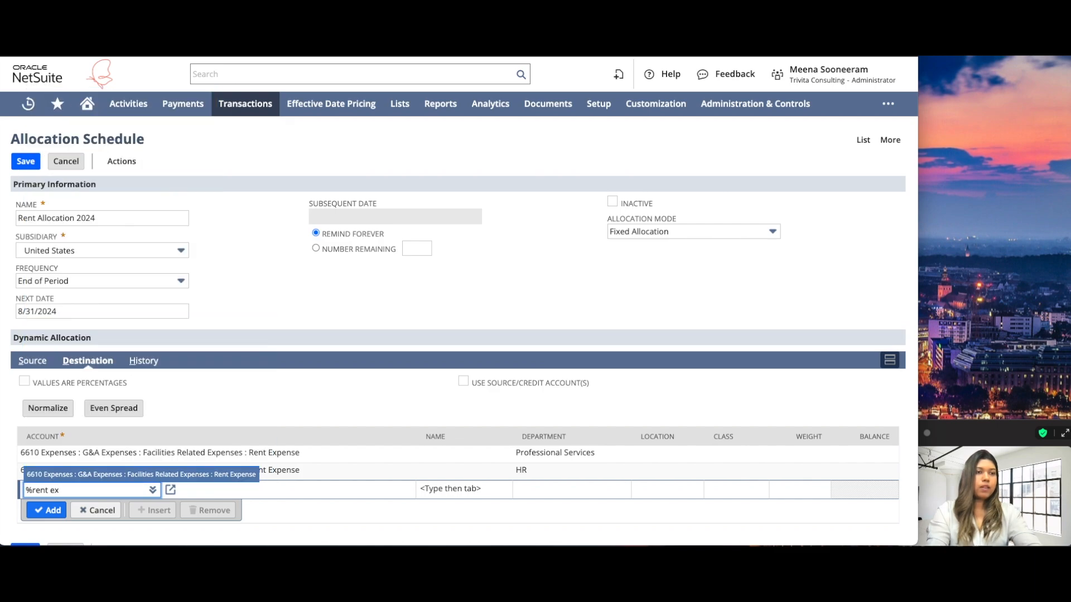
{"action": "key", "text": "Tab"}
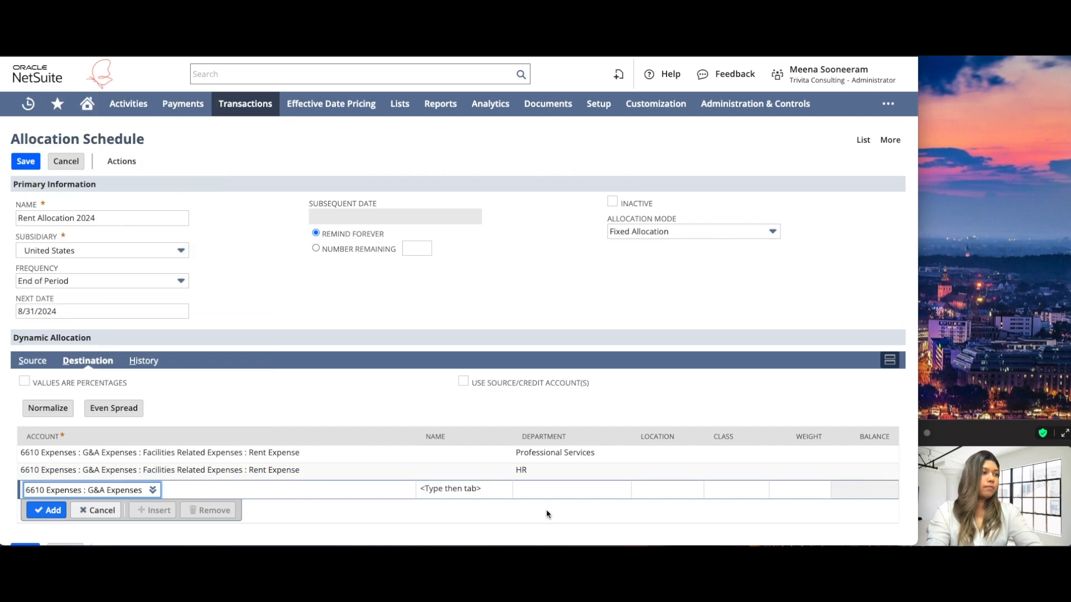
{"action": "left_click", "coordinate": [526, 486]}
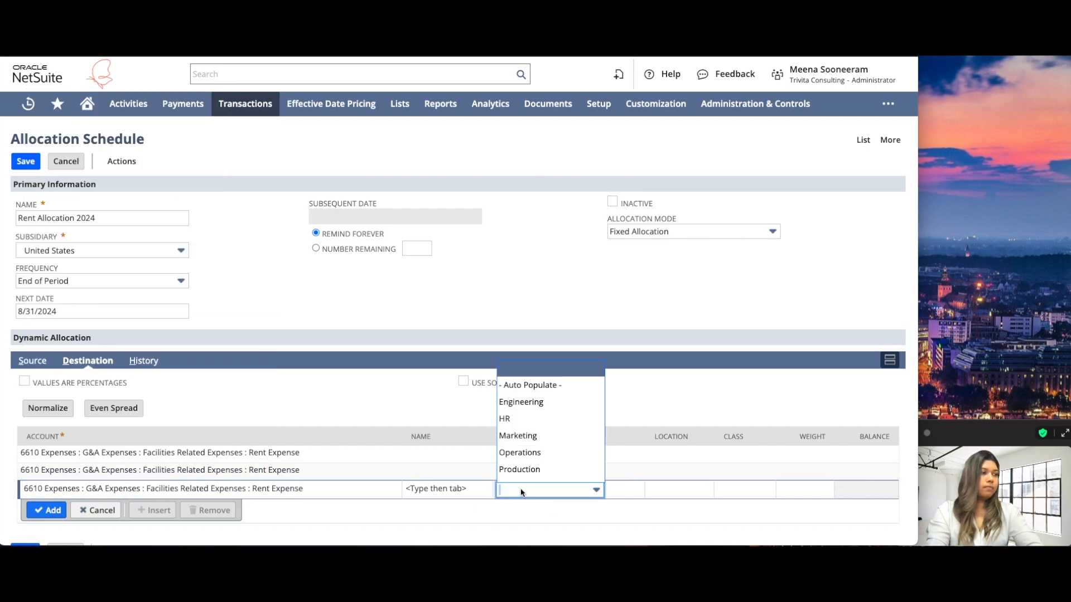
{"action": "left_click", "coordinate": [544, 436]}
{"action": "left_click", "coordinate": [49, 511]}
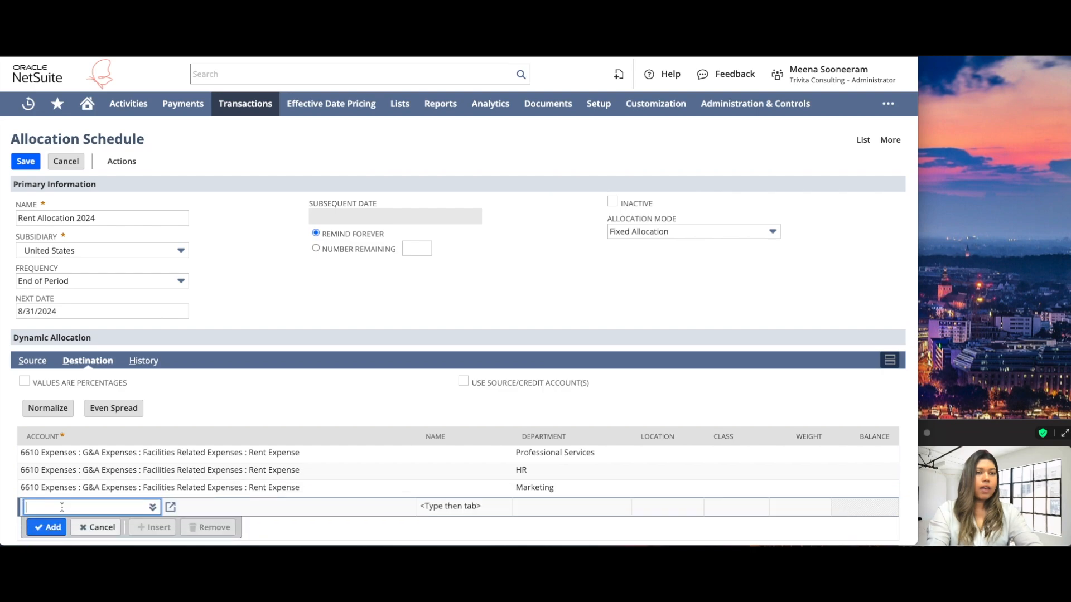
Fill in a fourth destination line with account 6610 Rent Expense and the Operations department.
{"action": "type", "text": "%rent e"}
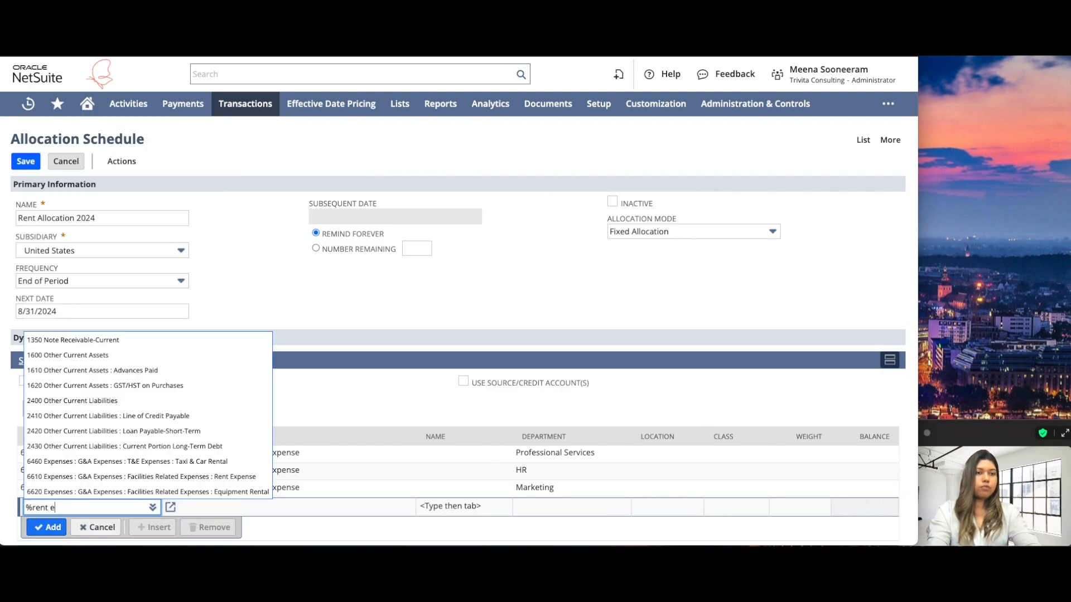
{"action": "left_click", "coordinate": [192, 490]}
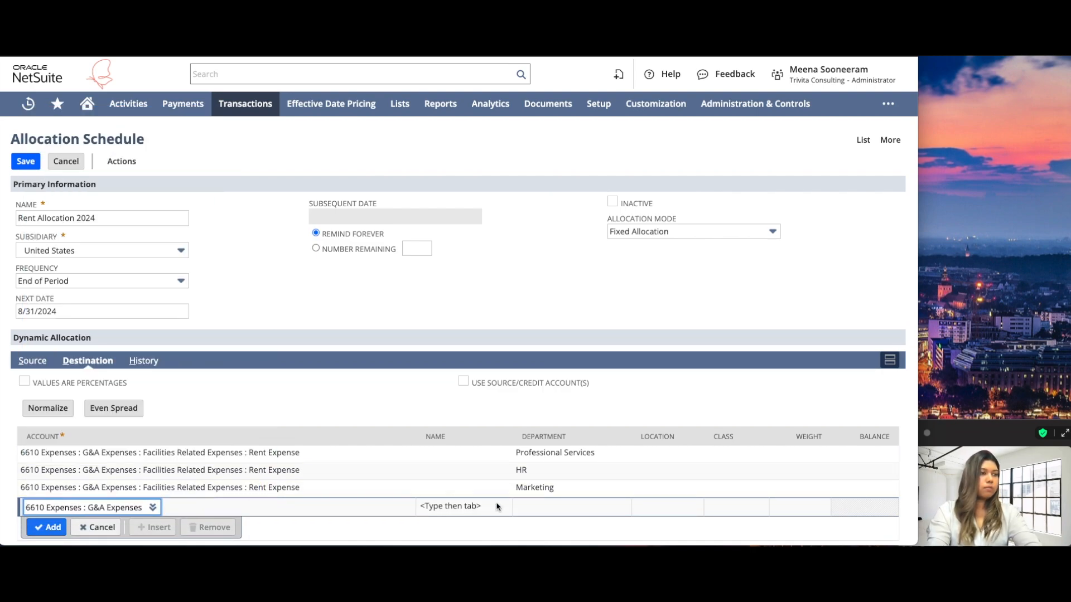
{"action": "left_click", "coordinate": [529, 513]}
{"action": "left_click", "coordinate": [520, 512]}
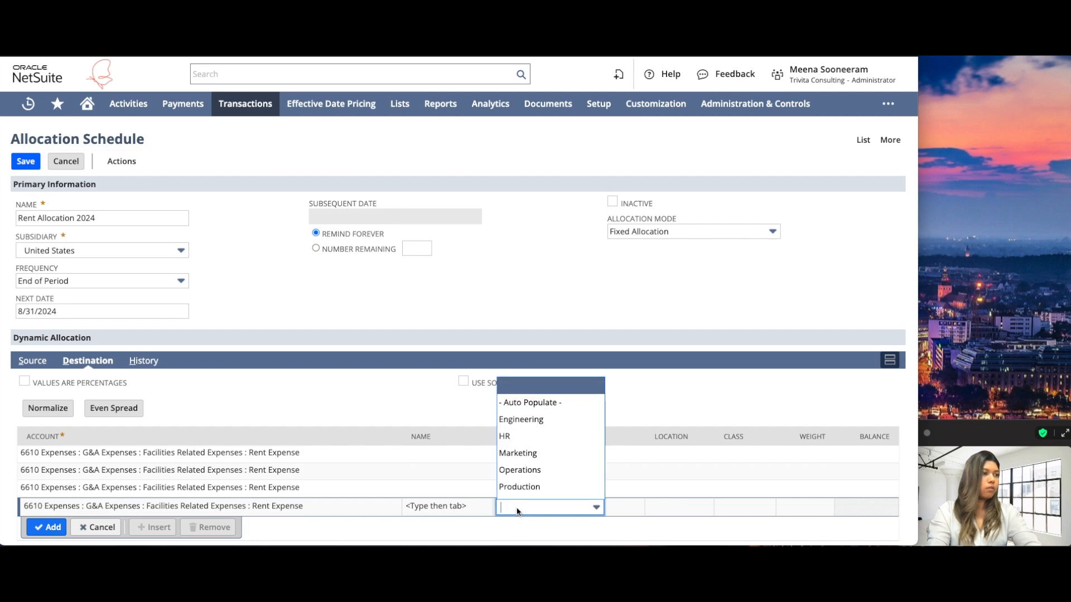
{"action": "left_click", "coordinate": [520, 471]}
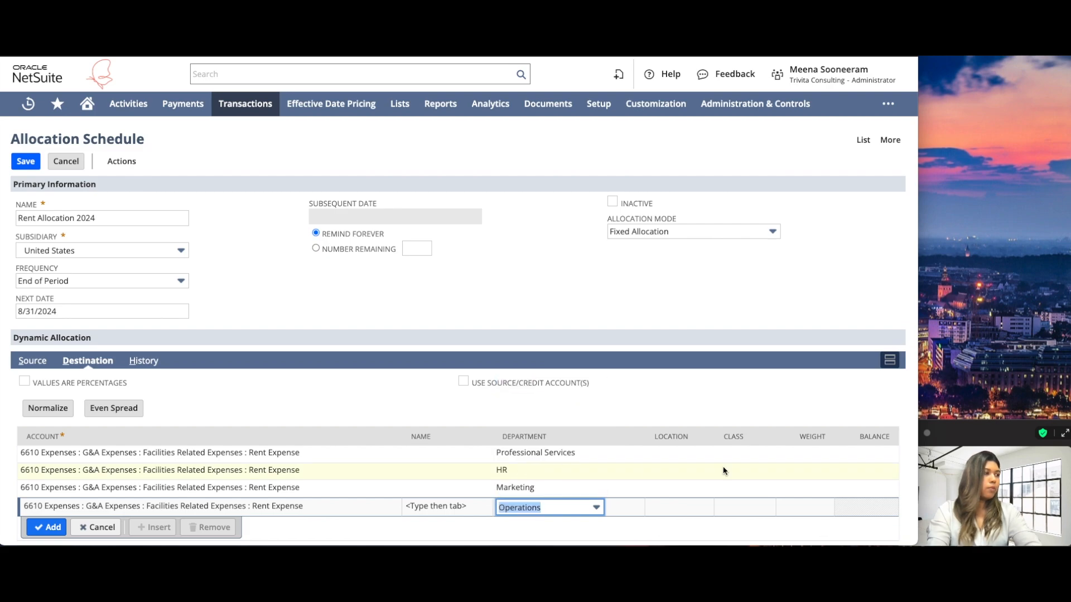
Set the destination weights to 80 for Professional Services, 5 for HR, 5 for Marketing and 10 for Operations.
{"action": "left_click", "coordinate": [782, 459]}
{"action": "type", "text": "80"}
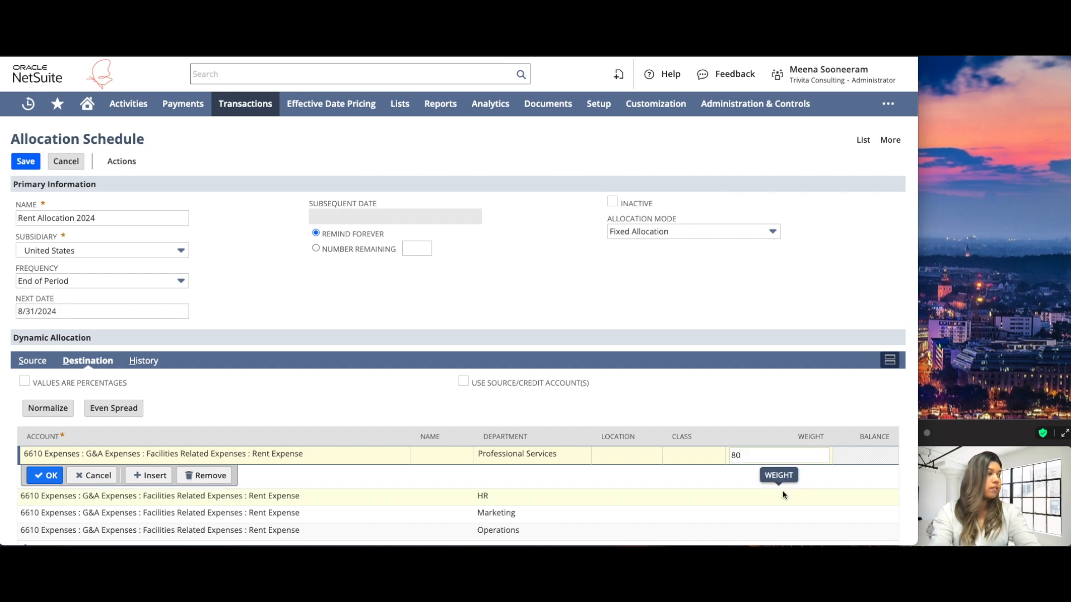
{"action": "left_click", "coordinate": [770, 494]}
{"action": "type", "text": "5"}
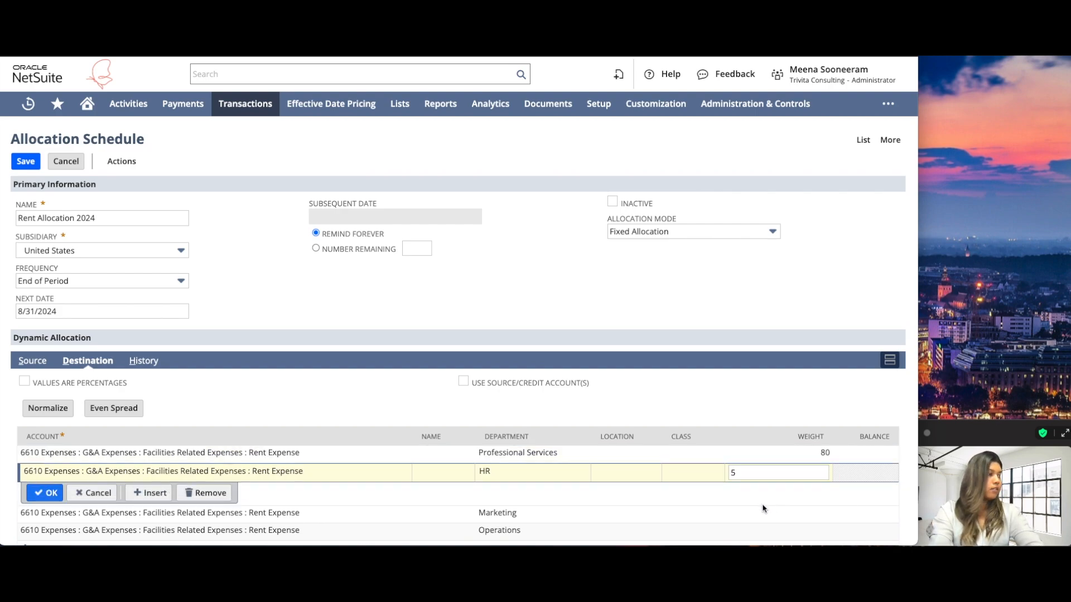
{"action": "left_click", "coordinate": [764, 516]}
{"action": "type", "text": "5"}
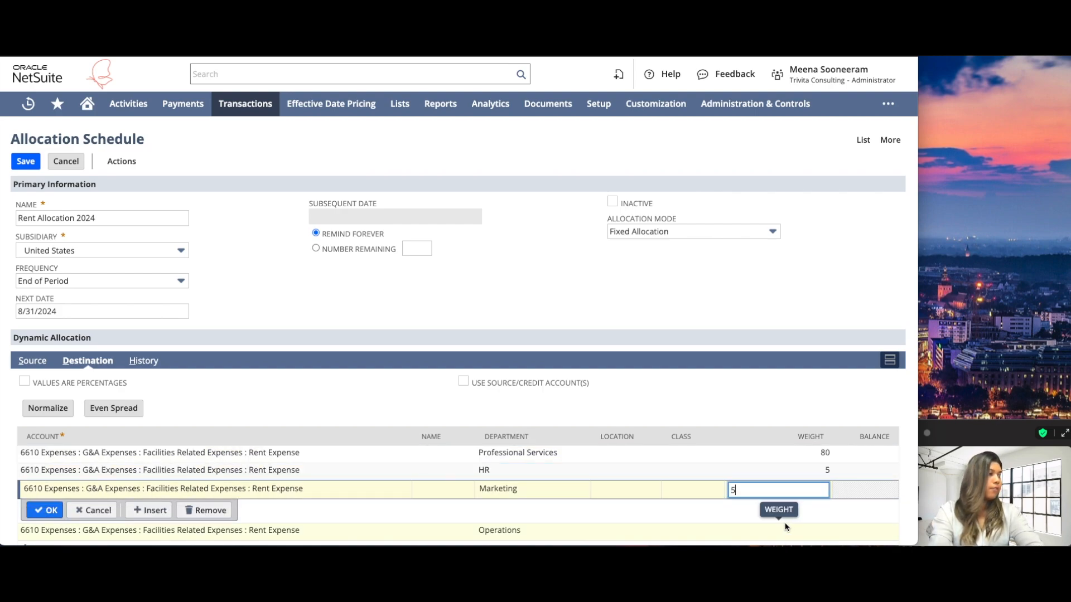
{"action": "left_click", "coordinate": [781, 532]}
{"action": "type", "text": "10"}
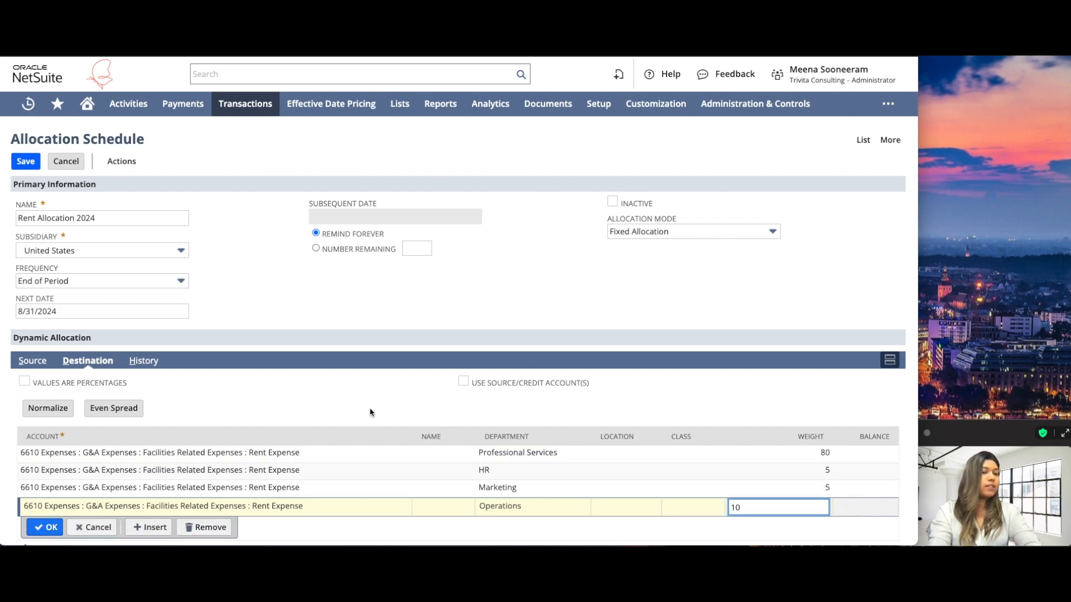
{"action": "left_click", "coordinate": [46, 528]}
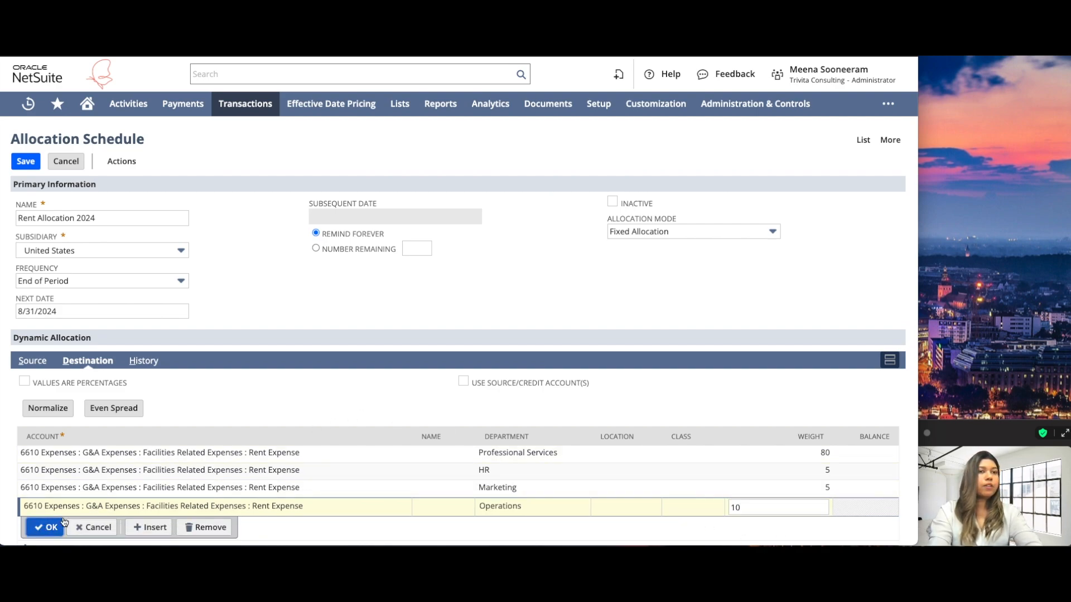
{"action": "scroll", "coordinate": [178, 408], "scroll_direction": "down", "scroll_amount": 2}
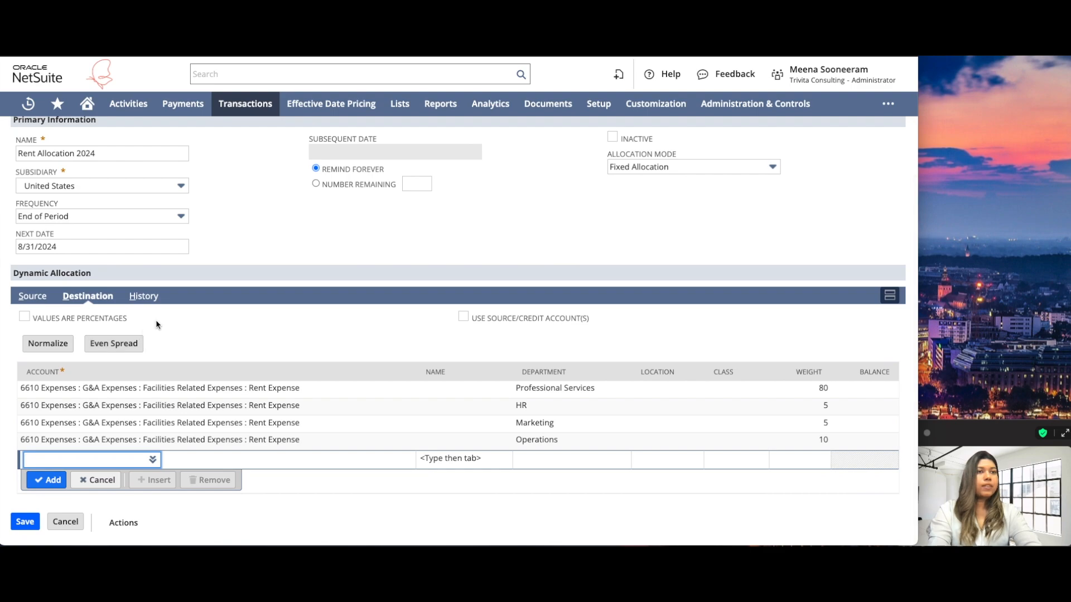
Mark the destination values as percentages and save the Rent Allocation 2024 schedule.
{"action": "left_click", "coordinate": [24, 317]}
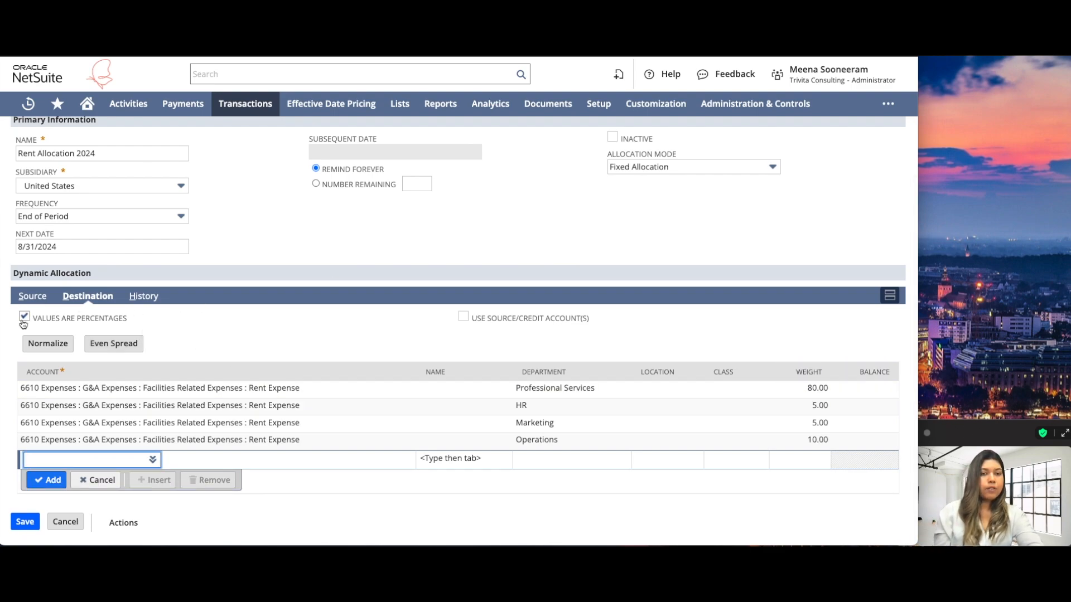
{"action": "scroll", "coordinate": [235, 367], "scroll_direction": "up", "scroll_amount": 2}
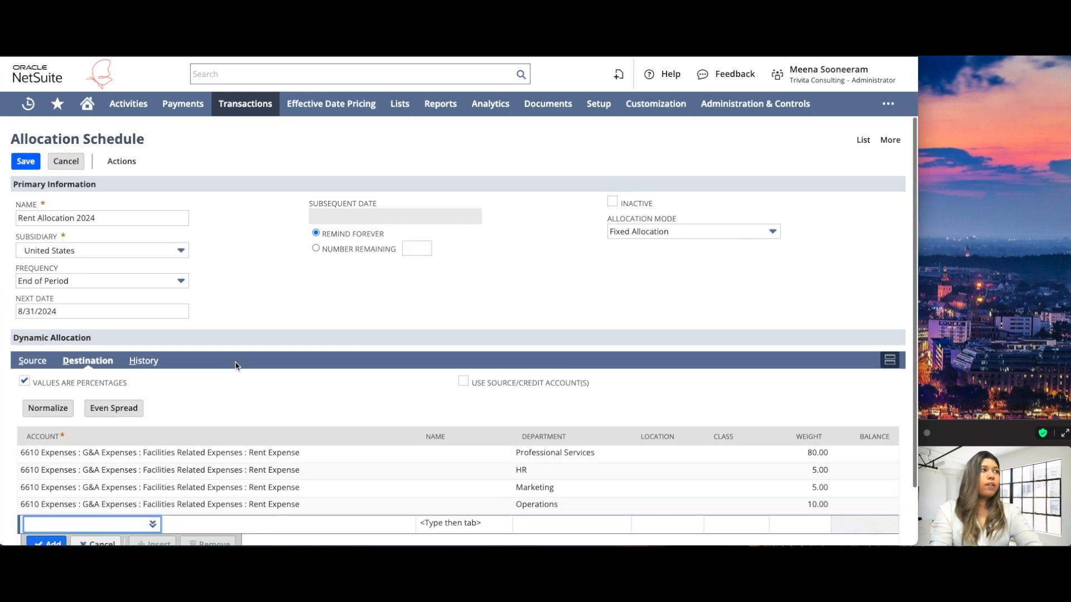
{"action": "left_click", "coordinate": [26, 165]}
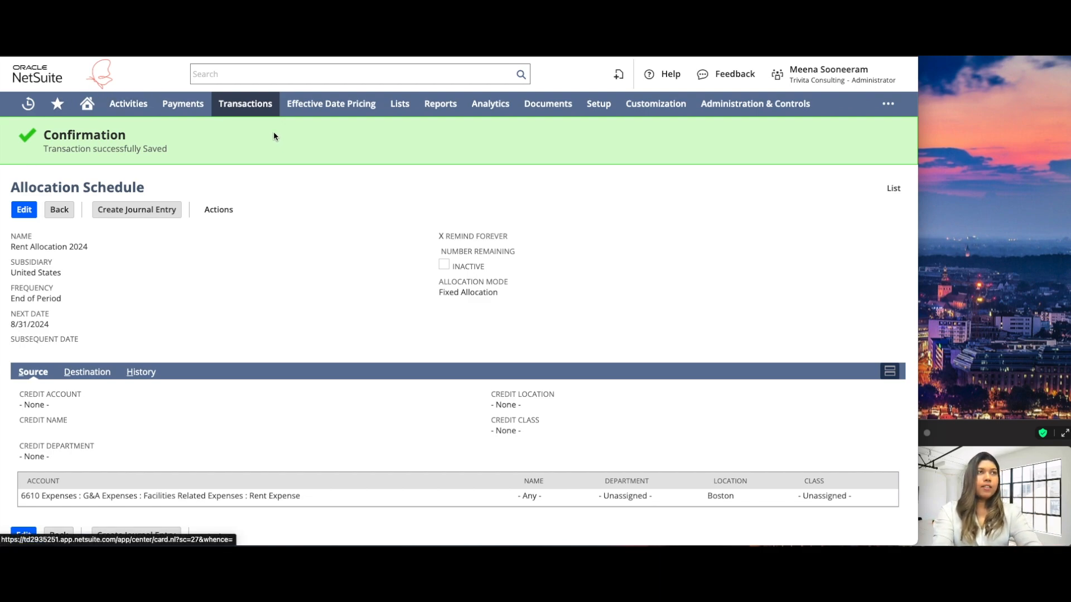
Start a new vendor bill with a reference number, vendor AAA Consulting and location Boston.
{"action": "mouse_move", "coordinate": [254, 112]}
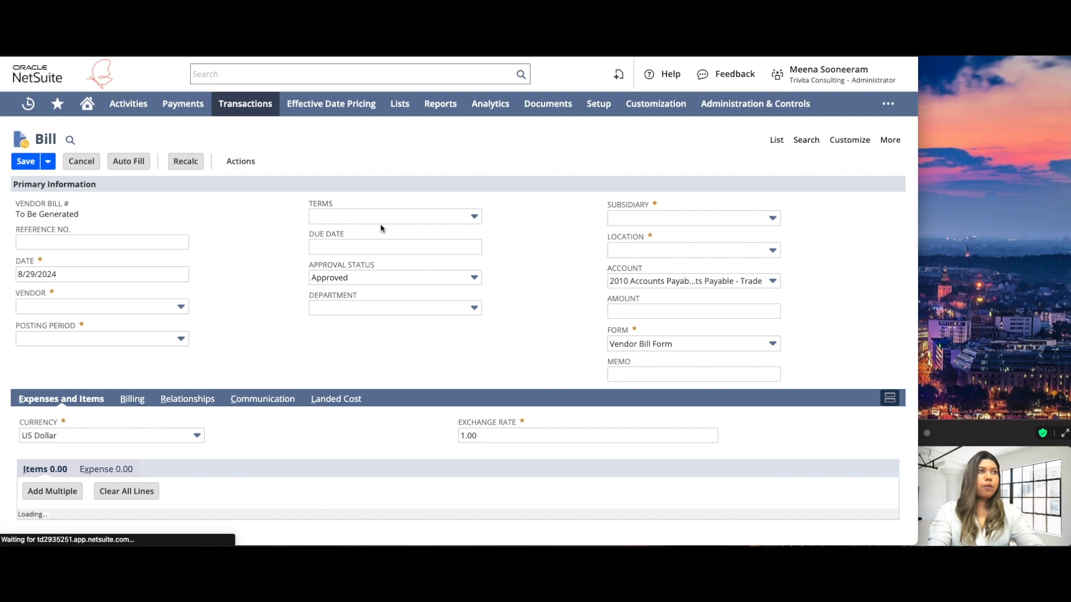
{"action": "scroll", "coordinate": [165, 260], "scroll_direction": "up", "scroll_amount": 2}
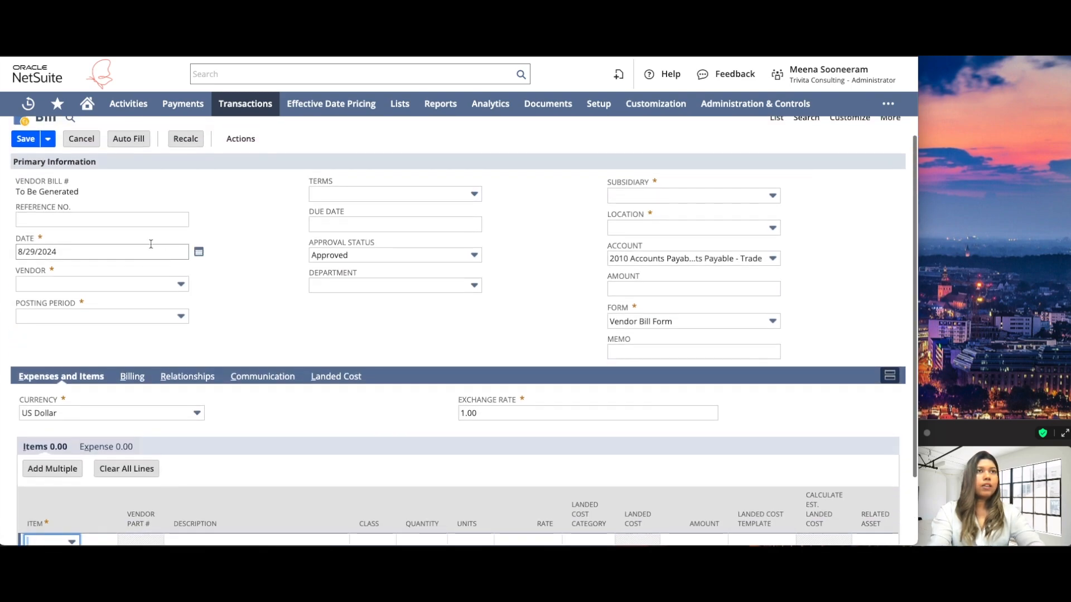
{"action": "left_click", "coordinate": [111, 219]}
{"action": "type", "text": "32432432432"}
{"action": "left_click", "coordinate": [104, 283]}
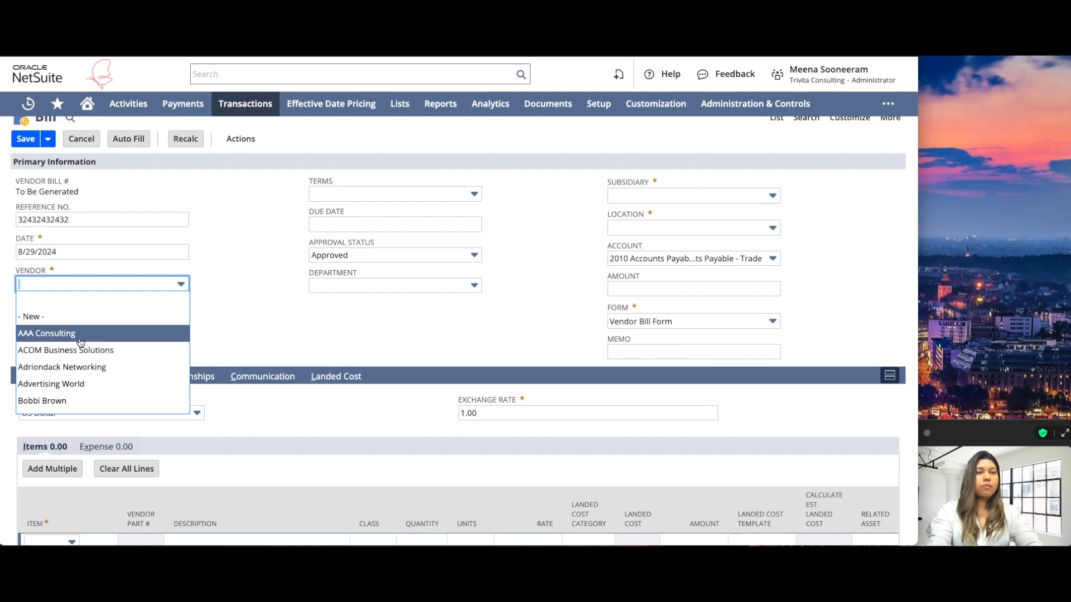
{"action": "left_click", "coordinate": [84, 334]}
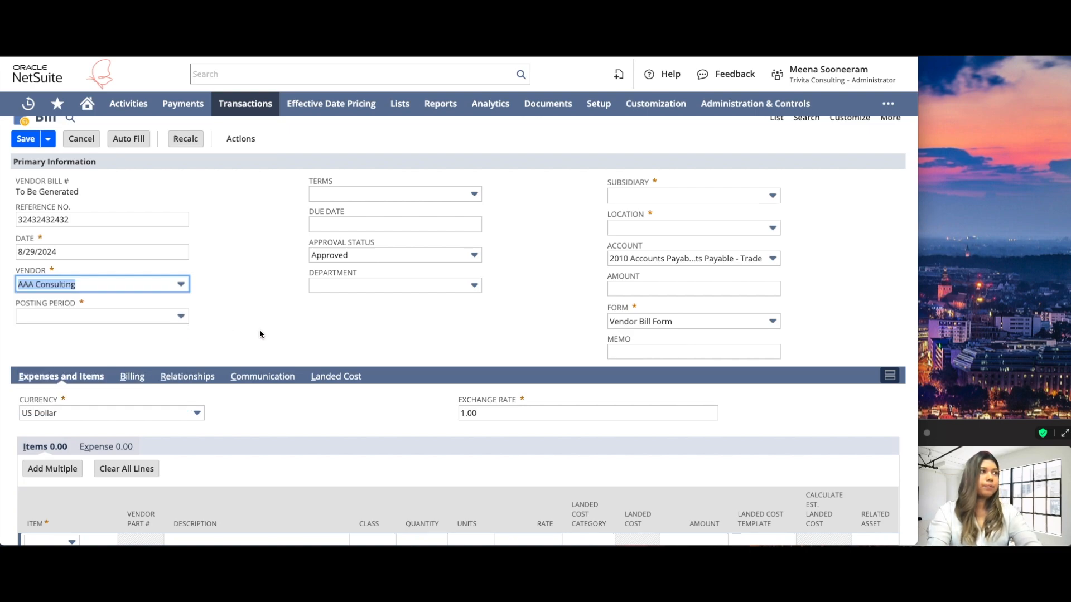
{"action": "left_click", "coordinate": [613, 228]}
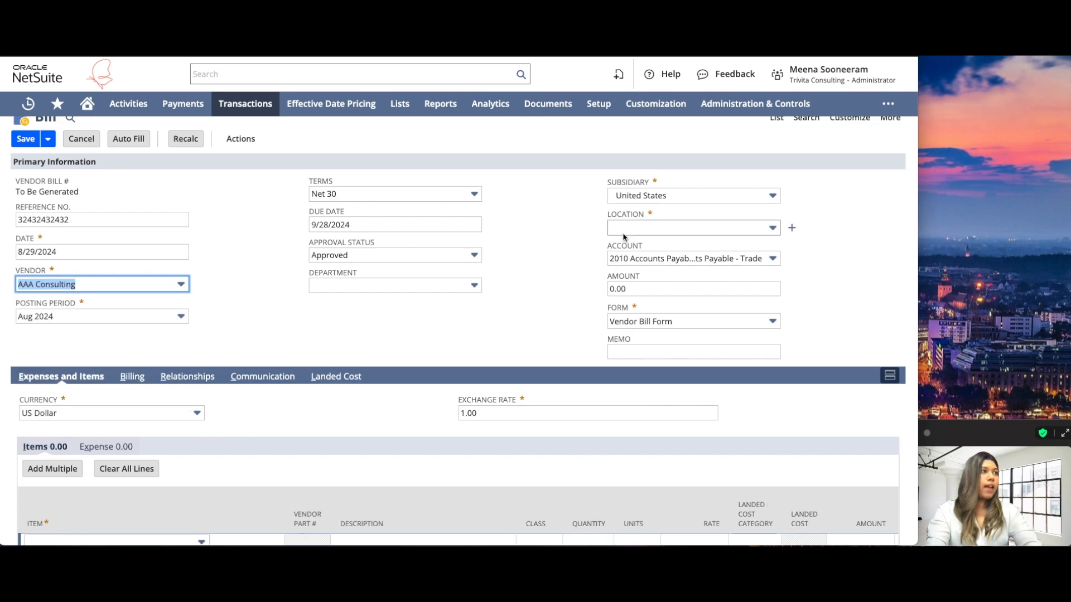
{"action": "left_click", "coordinate": [636, 279]}
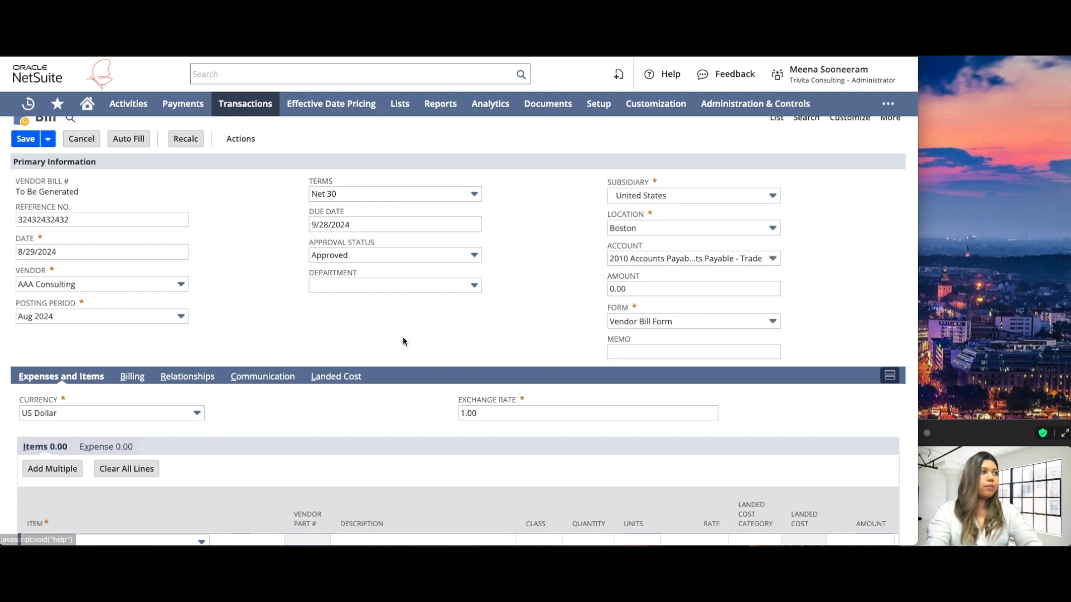
Add an expense line of 10,000 to account 6610 Rent Expense on the bill and save it.
{"action": "scroll", "coordinate": [402, 337], "scroll_direction": "down", "scroll_amount": 2}
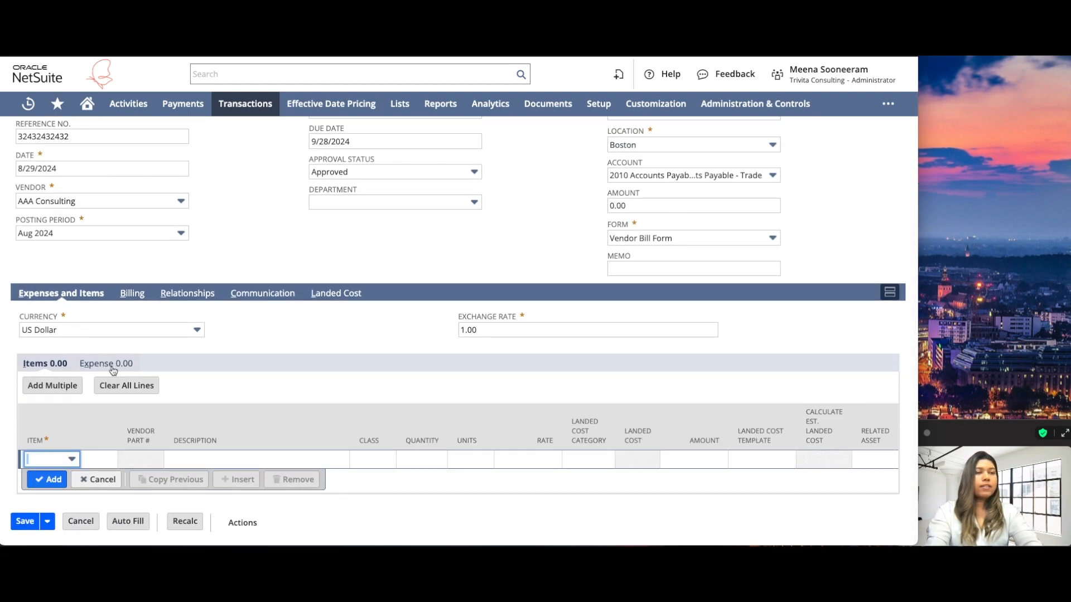
{"action": "left_click", "coordinate": [106, 363]}
{"action": "left_click", "coordinate": [327, 459]}
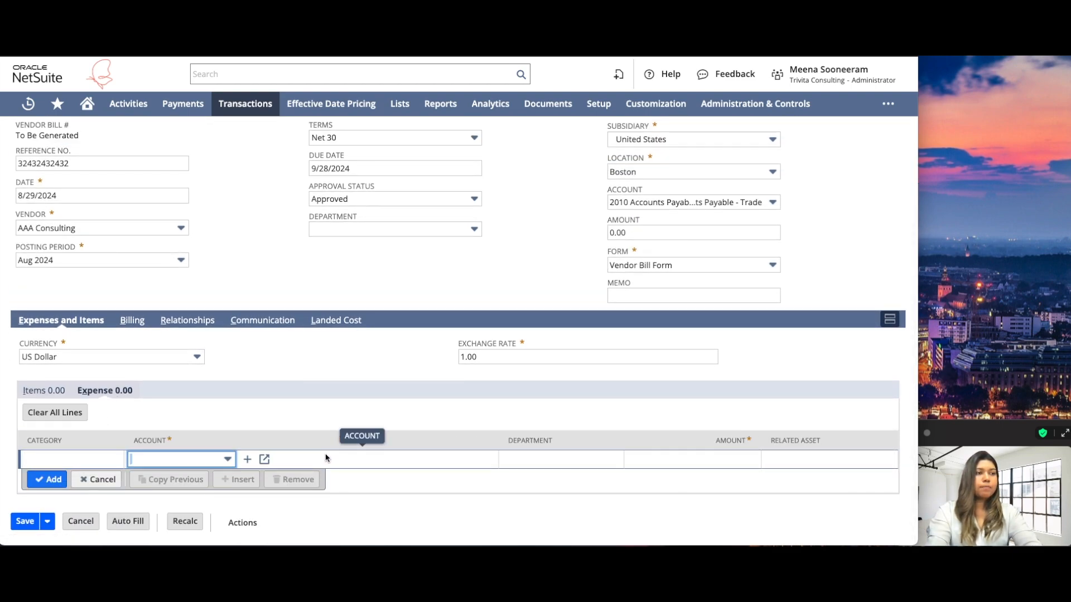
{"action": "left_click", "coordinate": [215, 461]}
{"action": "type", "text": "rent exp"}
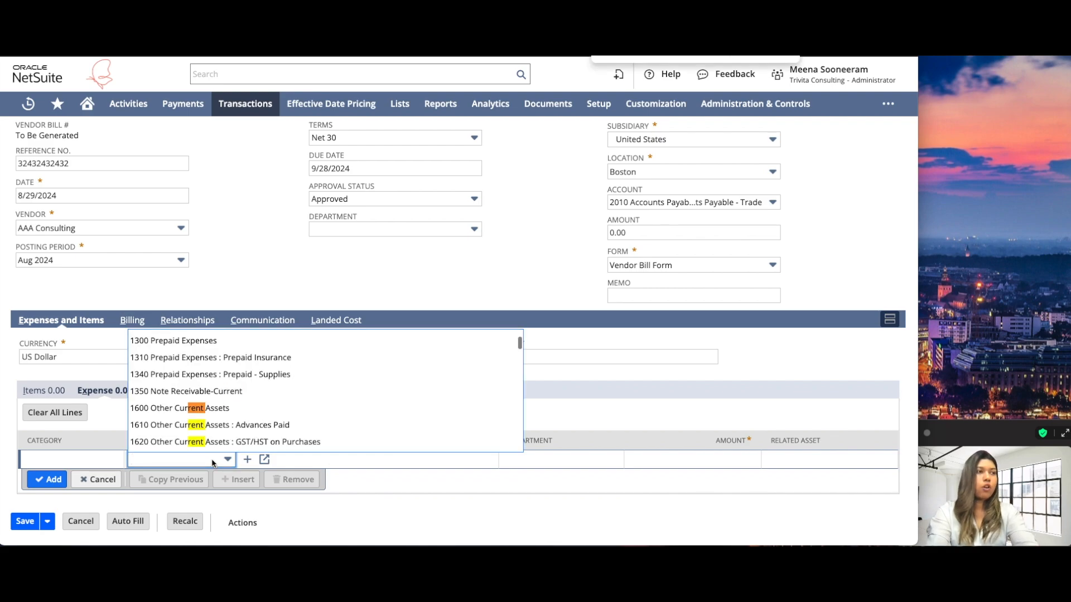
{"action": "left_click", "coordinate": [268, 391]}
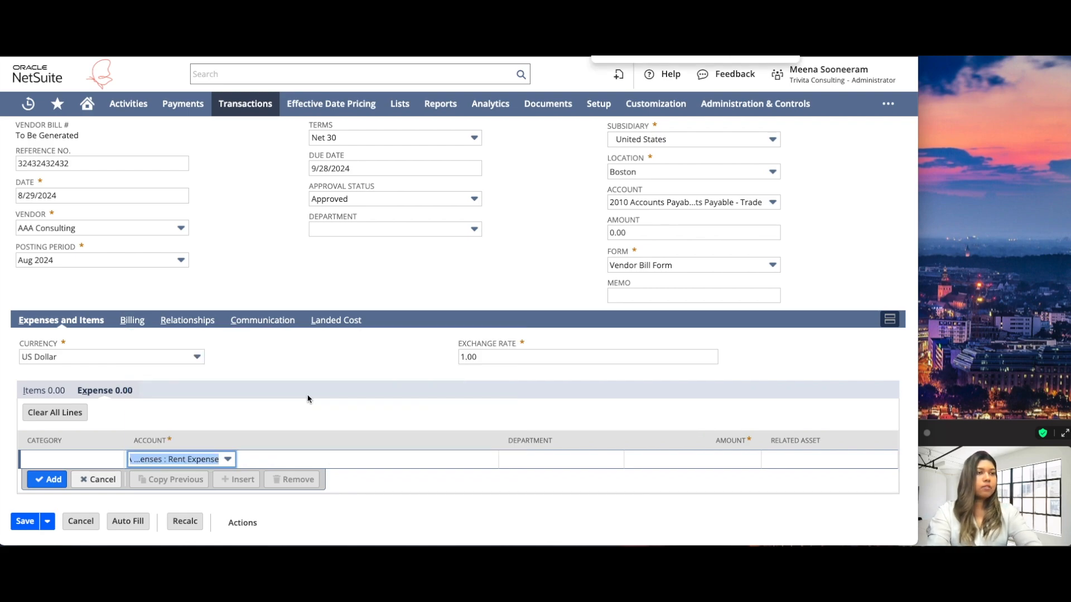
{"action": "left_click", "coordinate": [691, 463]}
{"action": "type", "text": "10,000"}
{"action": "key", "text": "Tab"}
{"action": "left_click", "coordinate": [48, 479]}
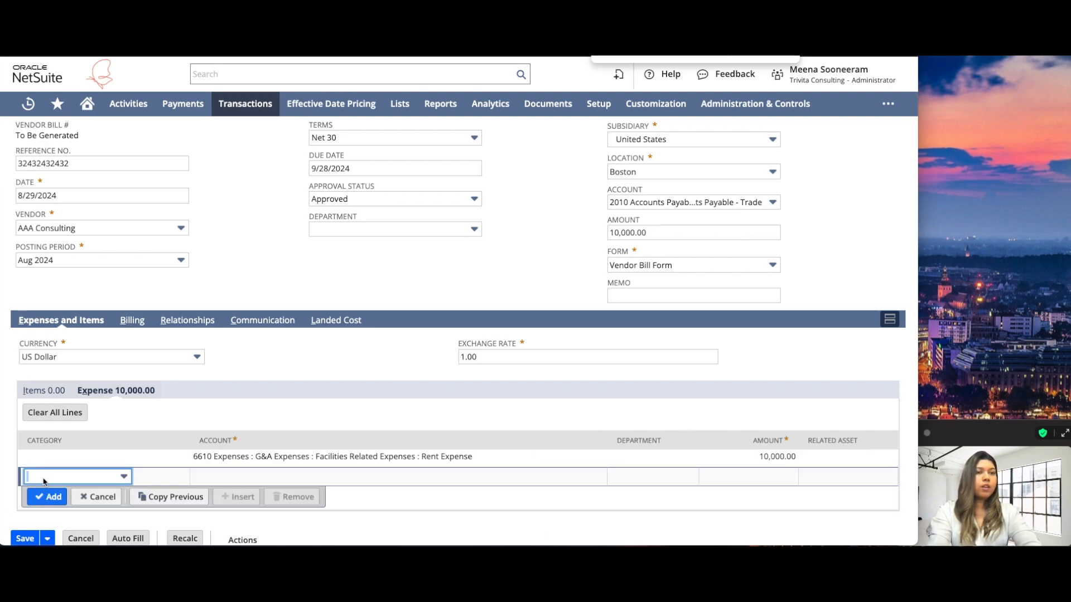
{"action": "left_click", "coordinate": [25, 538]}
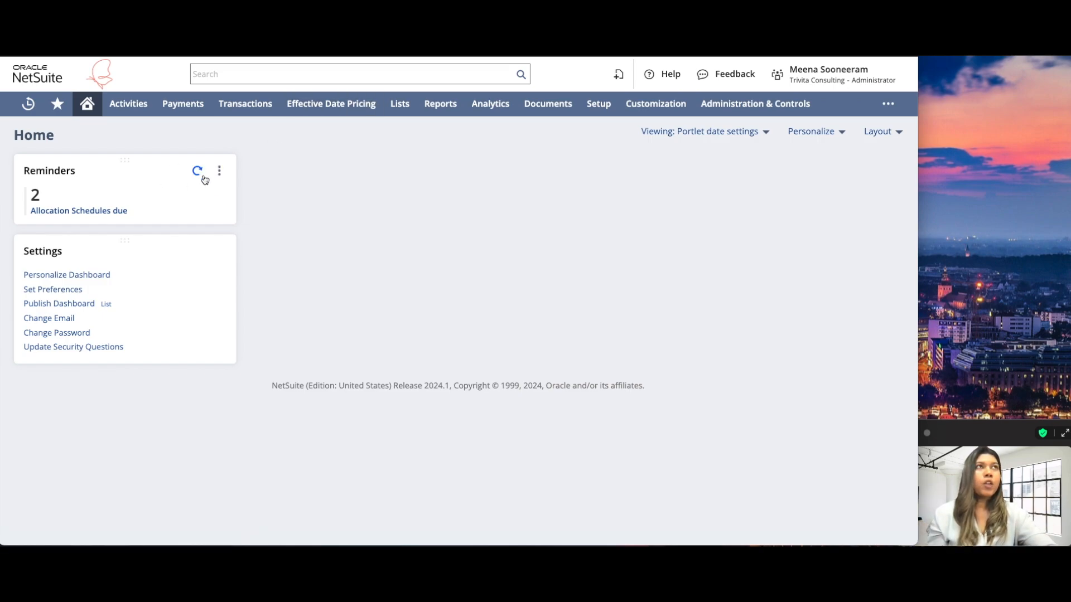
Open the list of existing allocation schedules.
{"action": "mouse_move", "coordinate": [246, 106]}
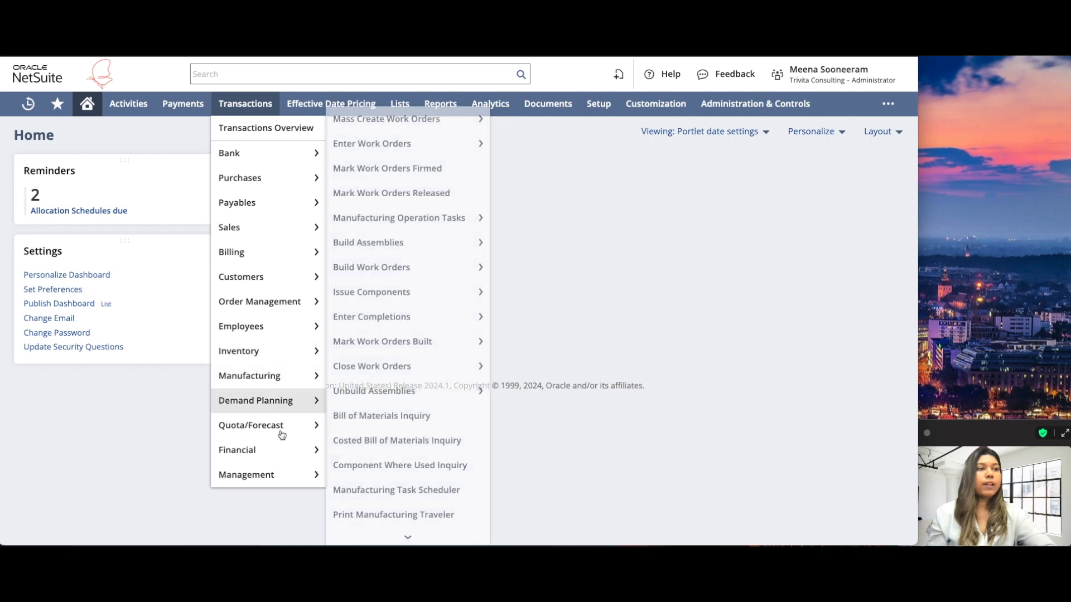
{"action": "mouse_move", "coordinate": [284, 450]}
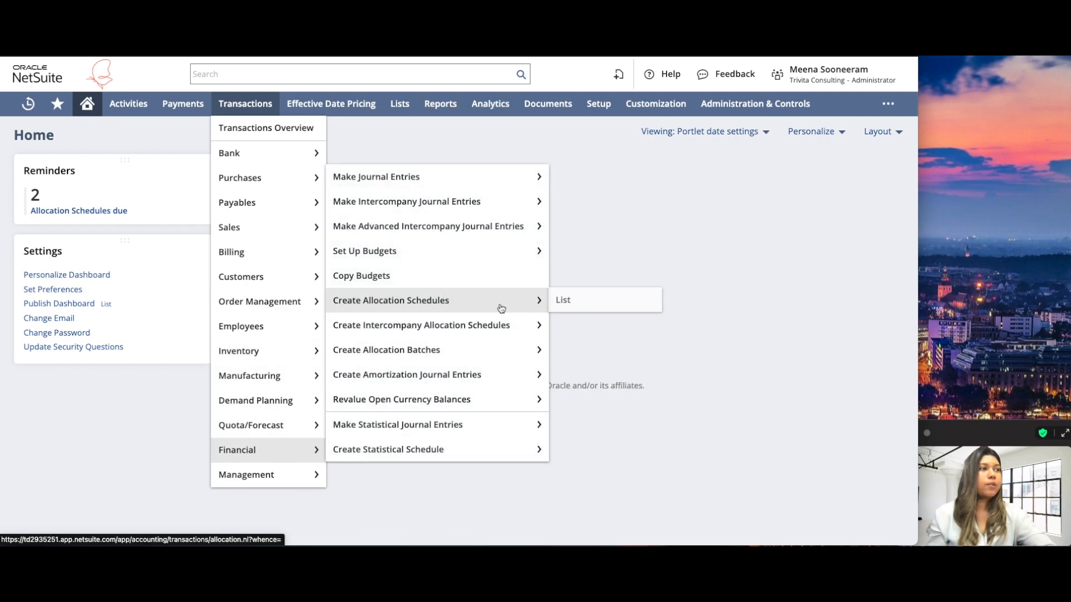
{"action": "left_click", "coordinate": [574, 301]}
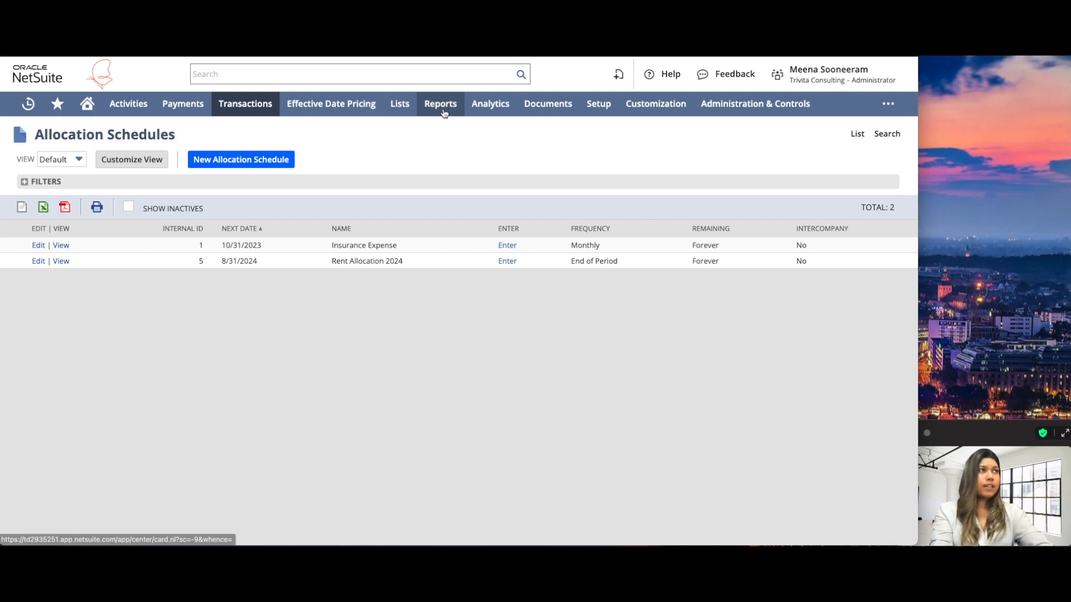
Run the Income Statement report with its amounts broken out in columns by Department.
{"action": "mouse_move", "coordinate": [443, 111]}
{"action": "mouse_move", "coordinate": [505, 328]}
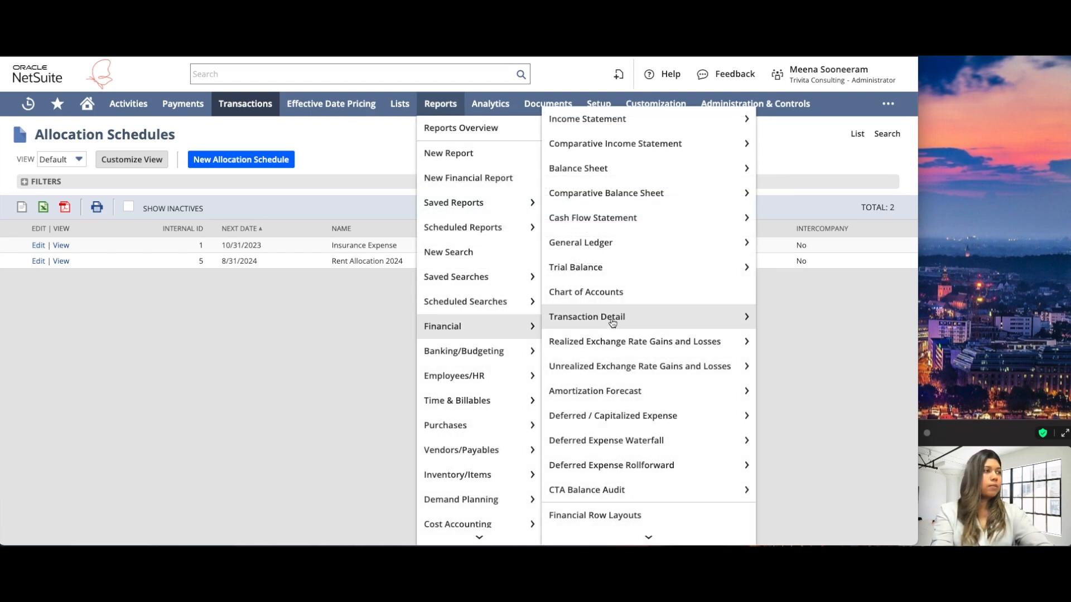
{"action": "left_click", "coordinate": [588, 121]}
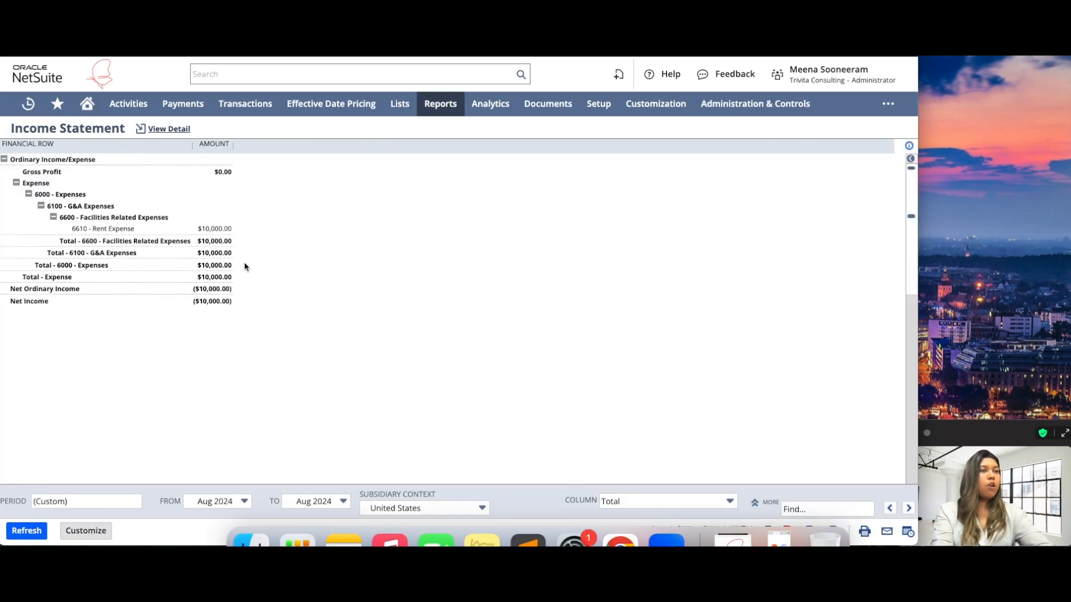
{"action": "left_click", "coordinate": [649, 509]}
{"action": "left_click", "coordinate": [641, 429]}
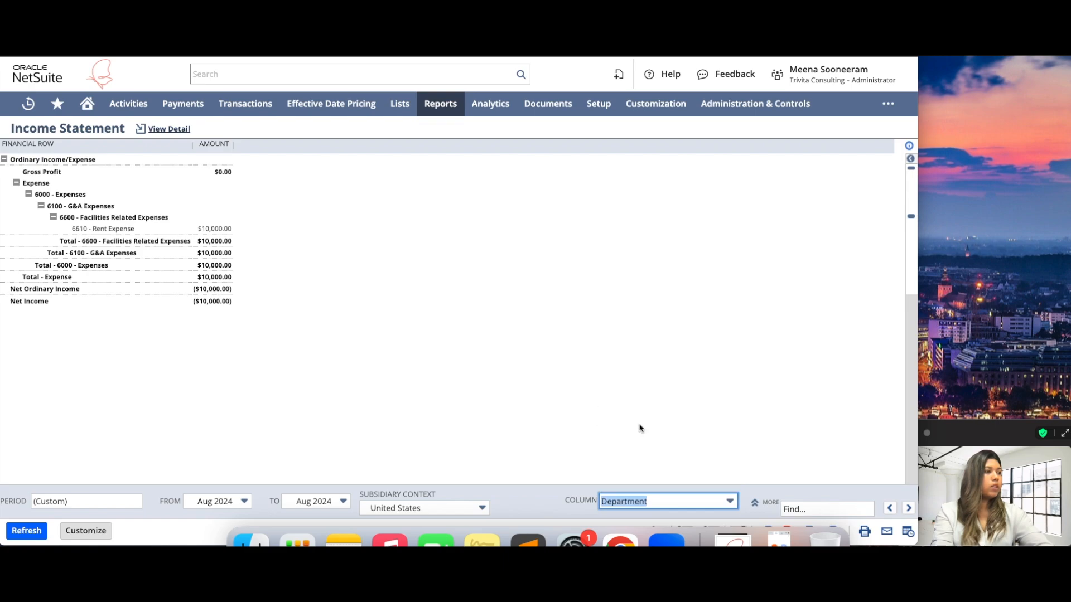
{"action": "left_click", "coordinate": [35, 528]}
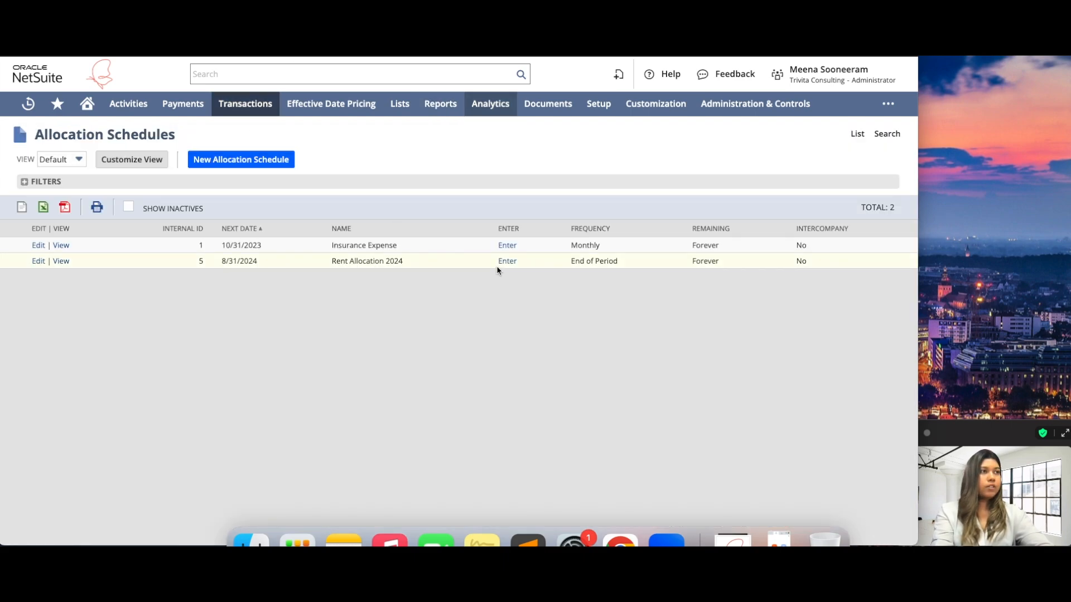
Enter the Rent Allocation 2024 schedule to generate its journal entry, and review the allocated amounts per department.
{"action": "left_click", "coordinate": [507, 262]}
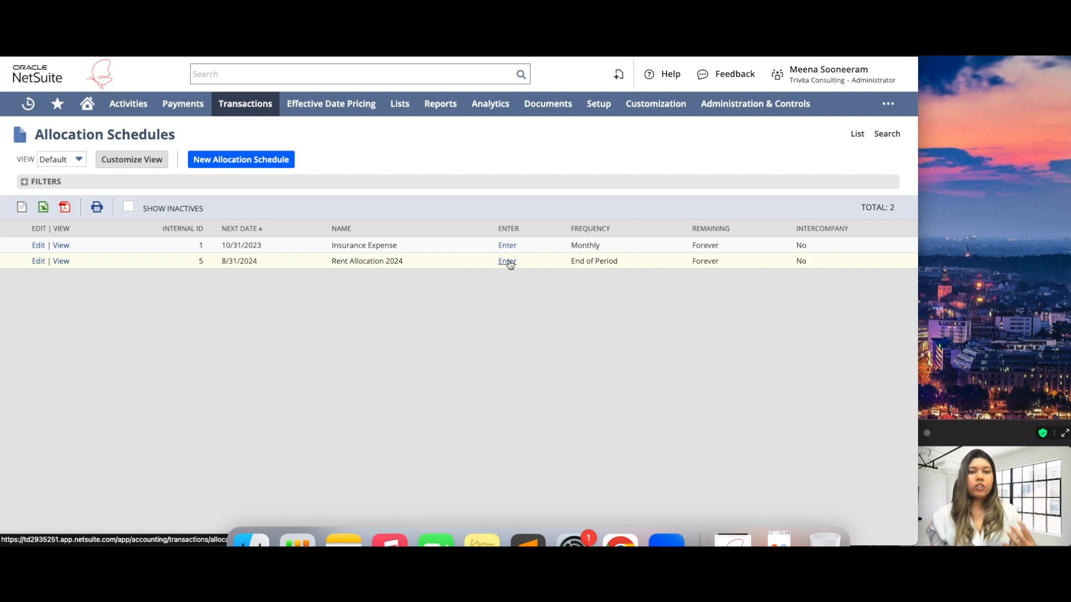
{"action": "left_click", "coordinate": [507, 262]}
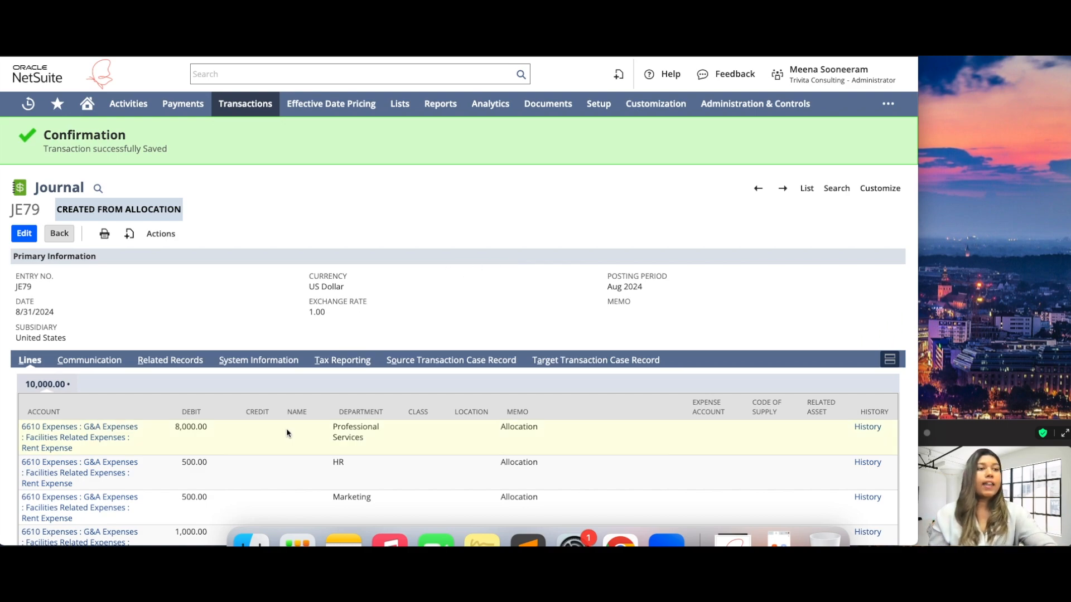
{"action": "scroll", "coordinate": [287, 433], "scroll_direction": "down", "scroll_amount": 2}
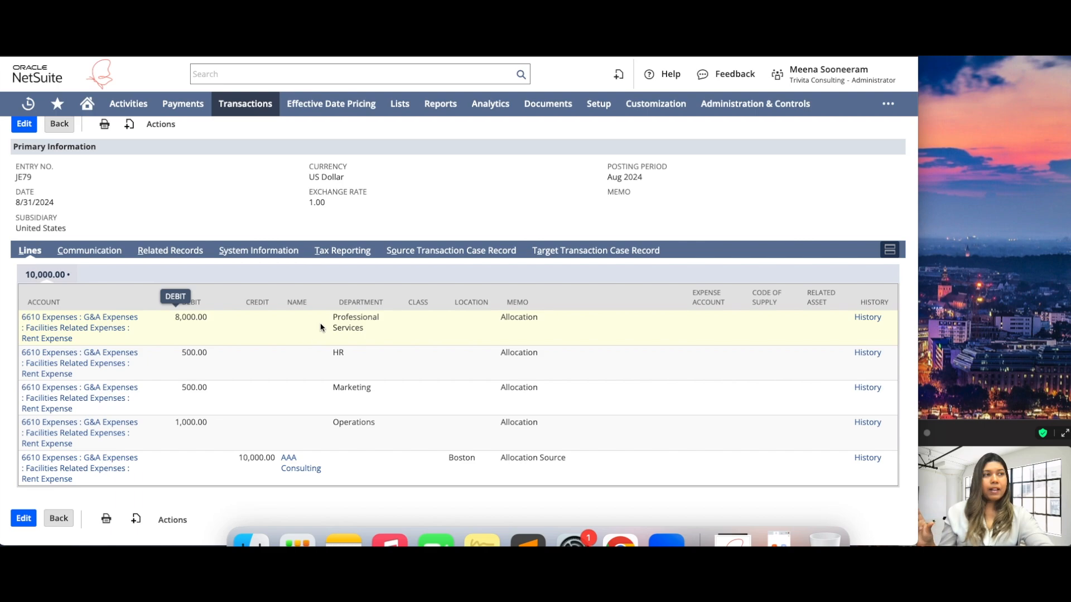
{"action": "left_click_drag", "start_coordinate": [334, 314], "coordinate": [361, 434]}
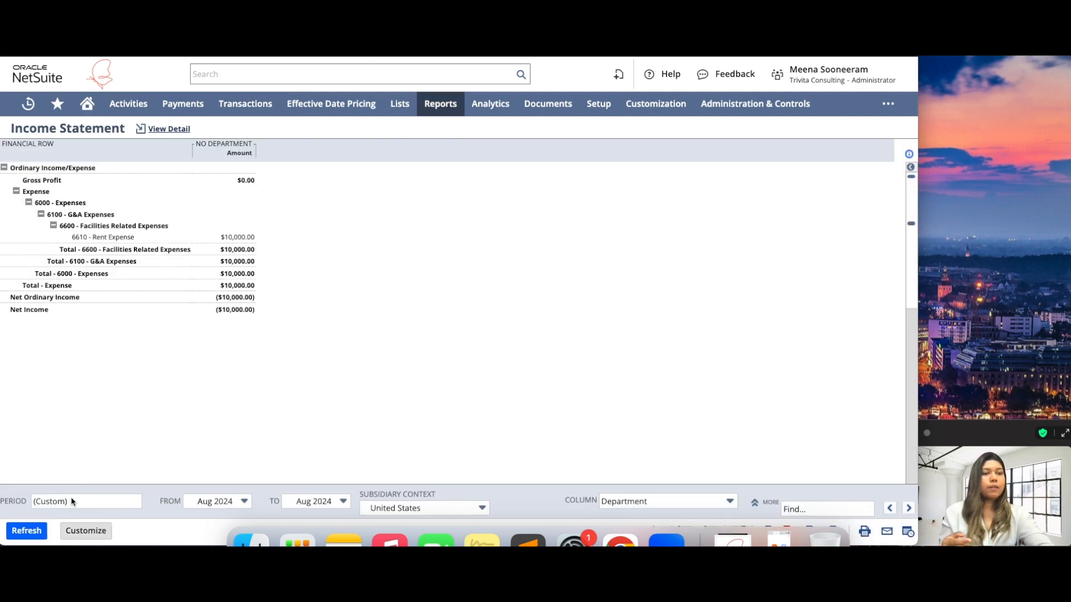
Return to the Income Statement, refresh it and widen the department columns.
{"action": "left_click", "coordinate": [34, 535]}
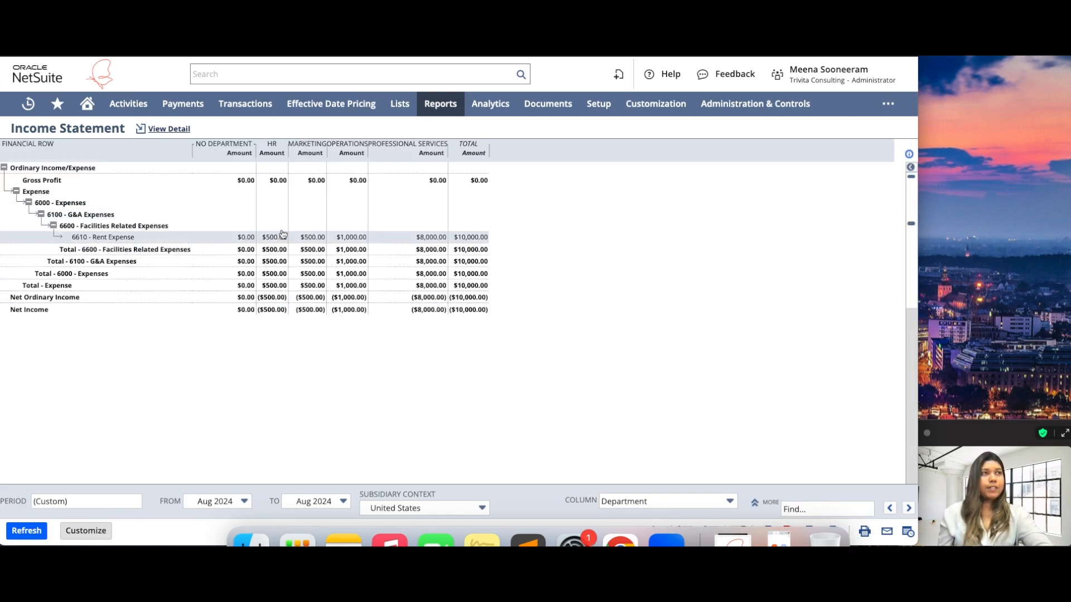
{"action": "left_click_drag", "start_coordinate": [289, 156], "coordinate": [466, 159]}
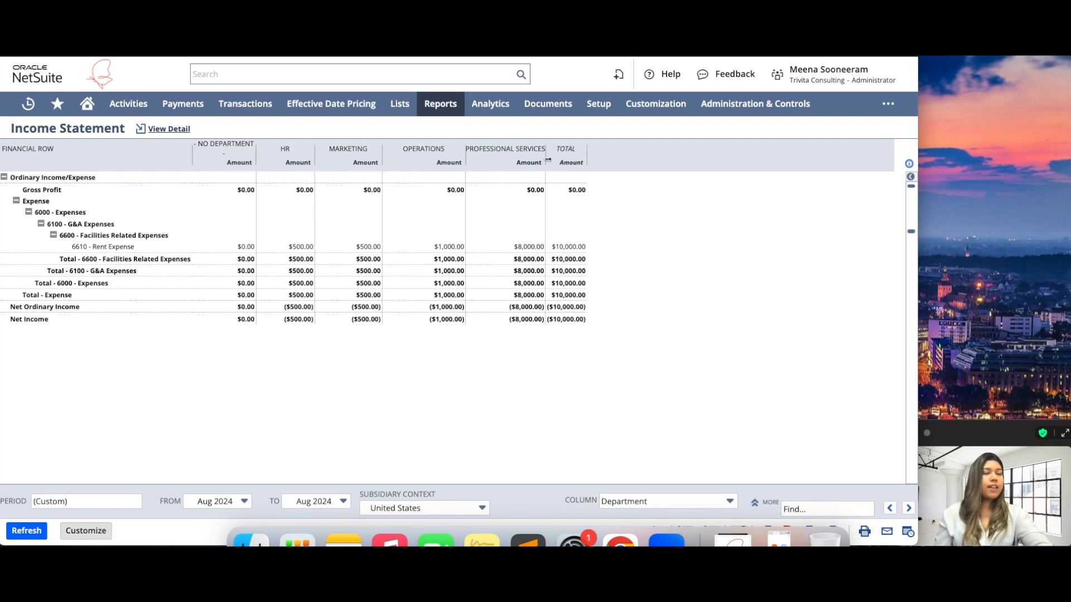
{"action": "left_click_drag", "start_coordinate": [547, 160], "coordinate": [566, 161]}
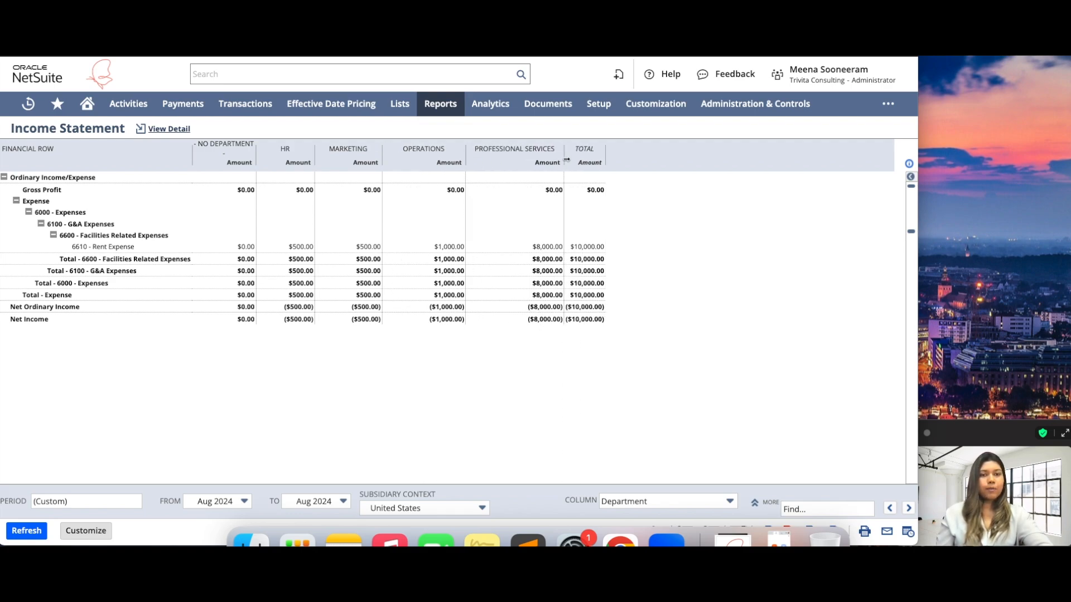